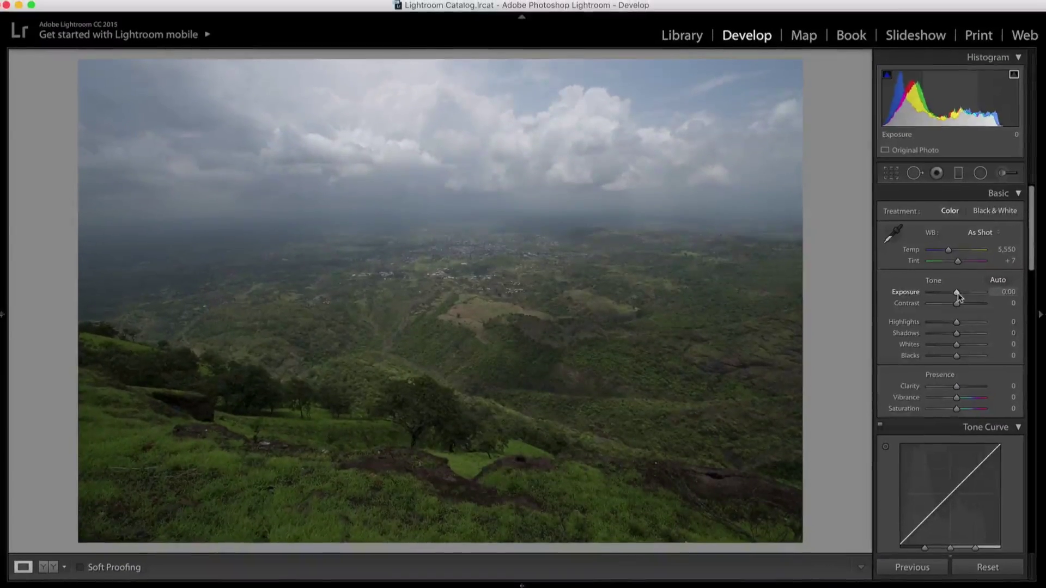
In the Basic panel, set Exposure +0.50, Highlights −42, Shadows +5, Whites +43 and Blacks −11.
{"action": "left_click_drag", "start_coordinate": [956, 293], "coordinate": [959, 295]}
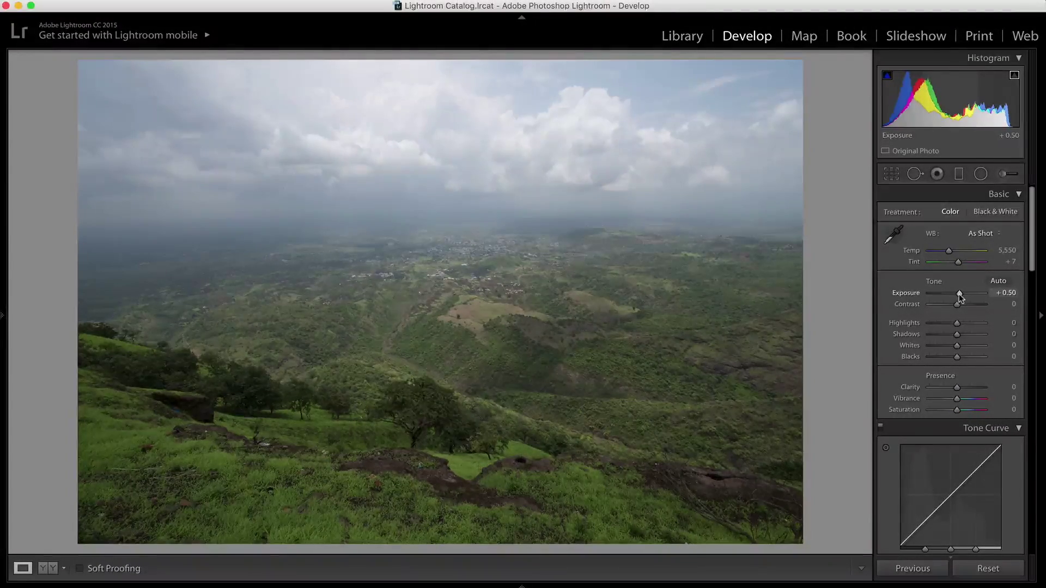
{"action": "left_click_drag", "start_coordinate": [952, 323], "coordinate": [944, 324]}
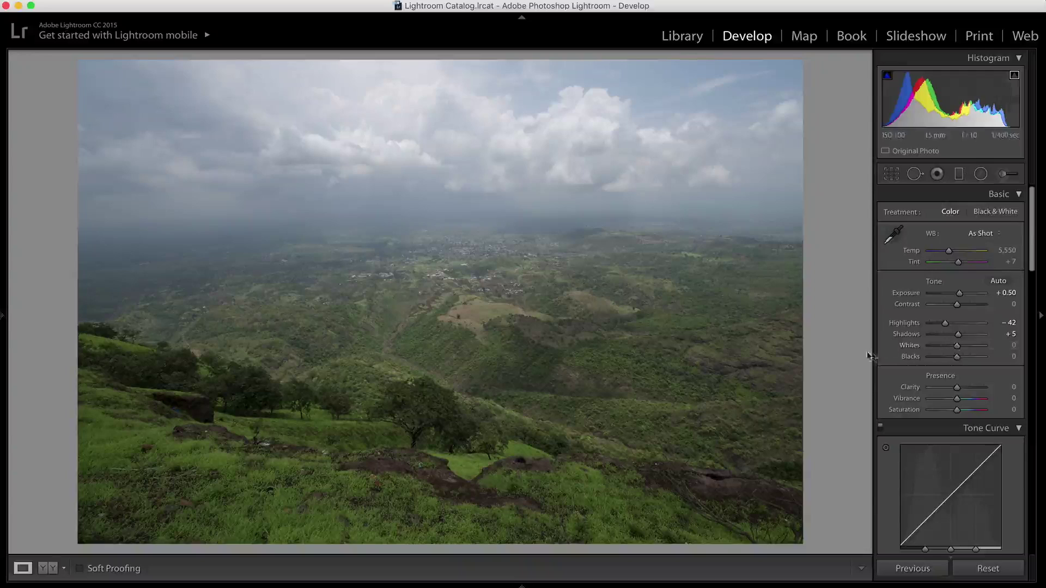
{"action": "left_click", "coordinate": [957, 346], "text": "alt"}
{"action": "left_click_drag", "start_coordinate": [957, 345], "coordinate": [969, 347]}
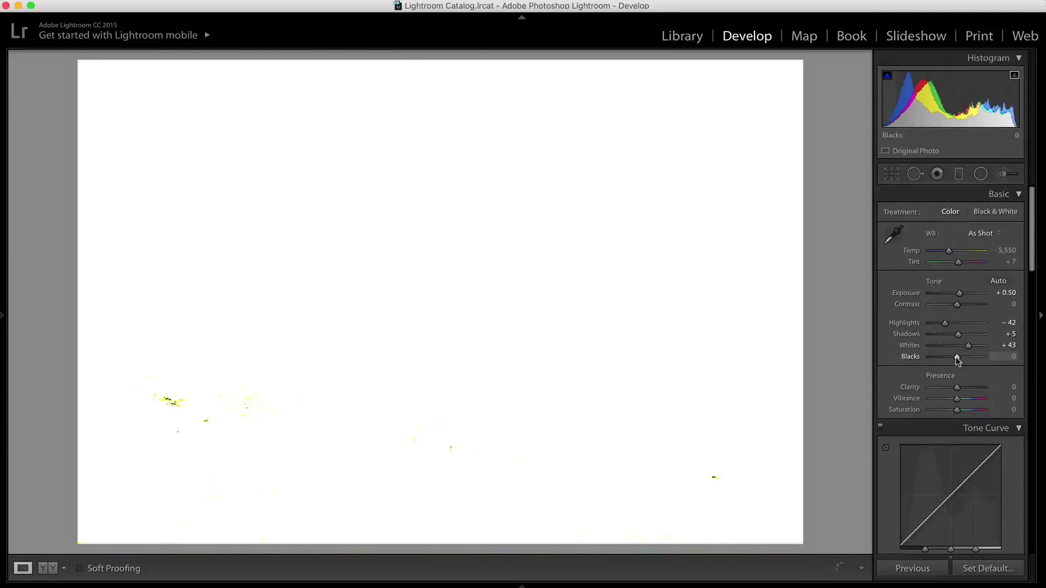
{"action": "left_click_drag", "start_coordinate": [957, 358], "coordinate": [953, 358]}
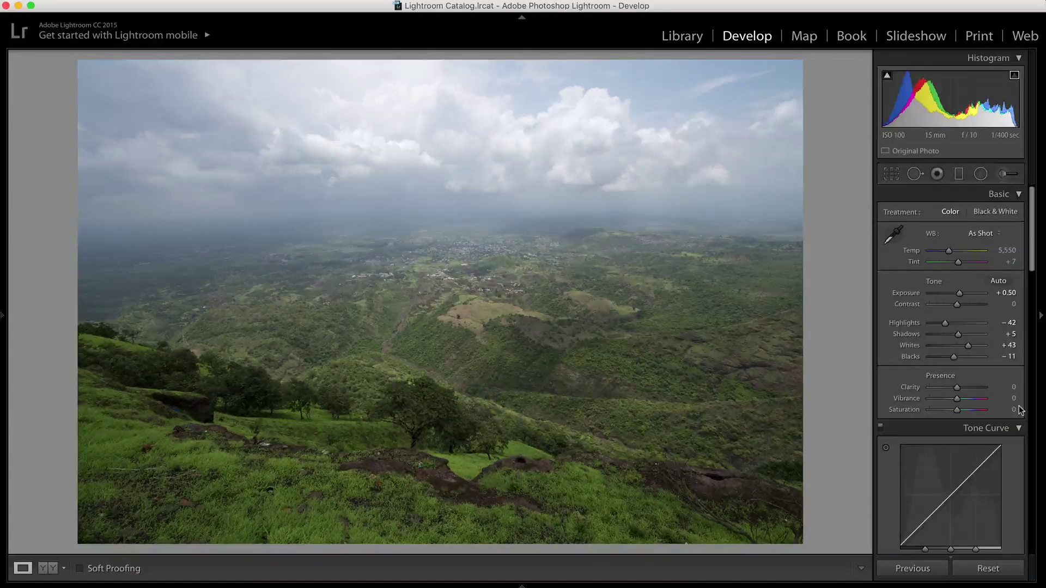
In the Presence section, raise Clarity to +10 and Vibrance to +25.
{"action": "scroll", "coordinate": [916, 376], "scroll_direction": "down", "scroll_amount": 2}
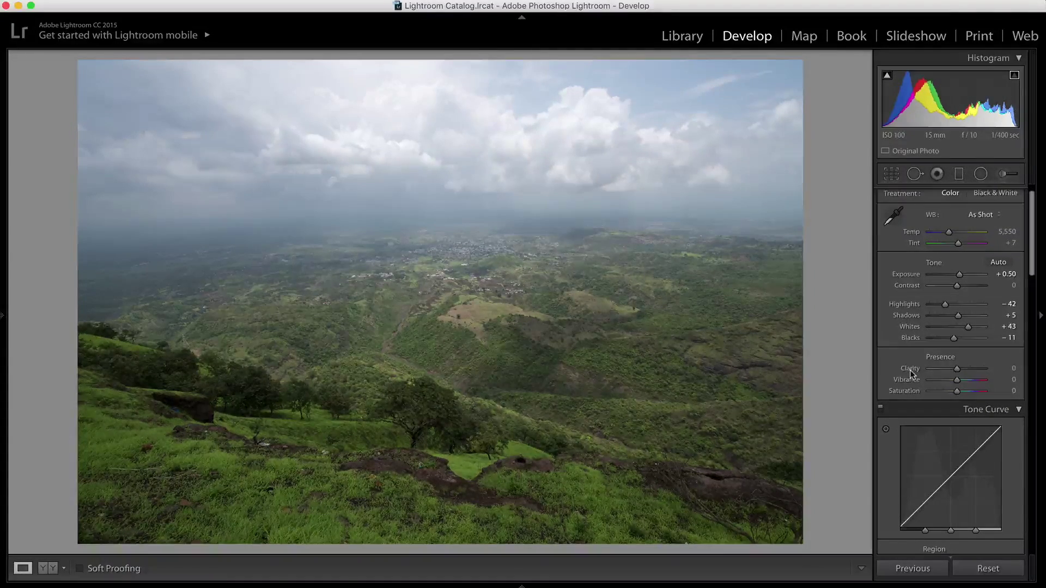
{"action": "left_click_drag", "start_coordinate": [955, 370], "coordinate": [958, 372]}
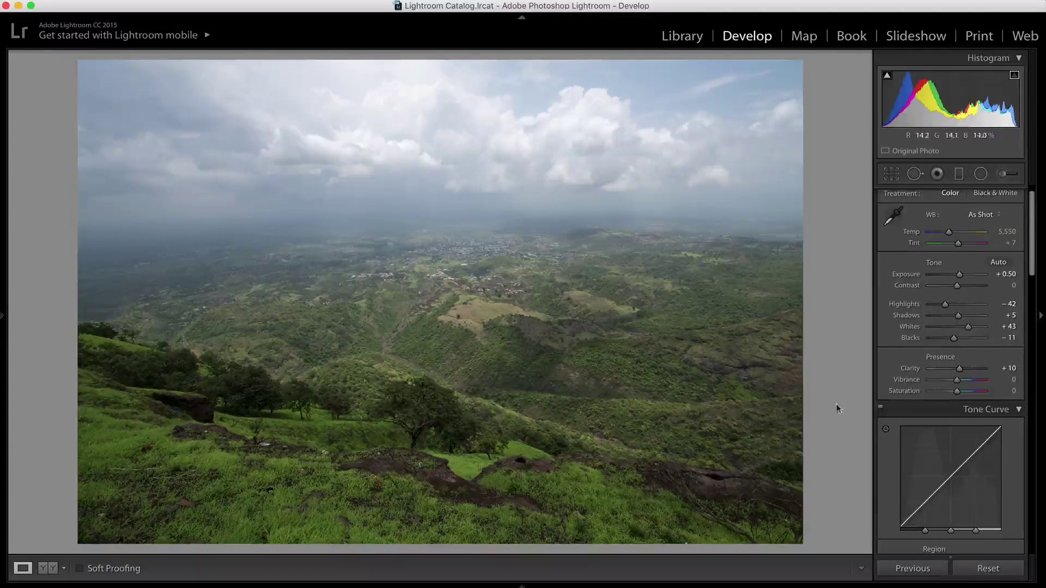
{"action": "left_click_drag", "start_coordinate": [957, 381], "coordinate": [964, 382]}
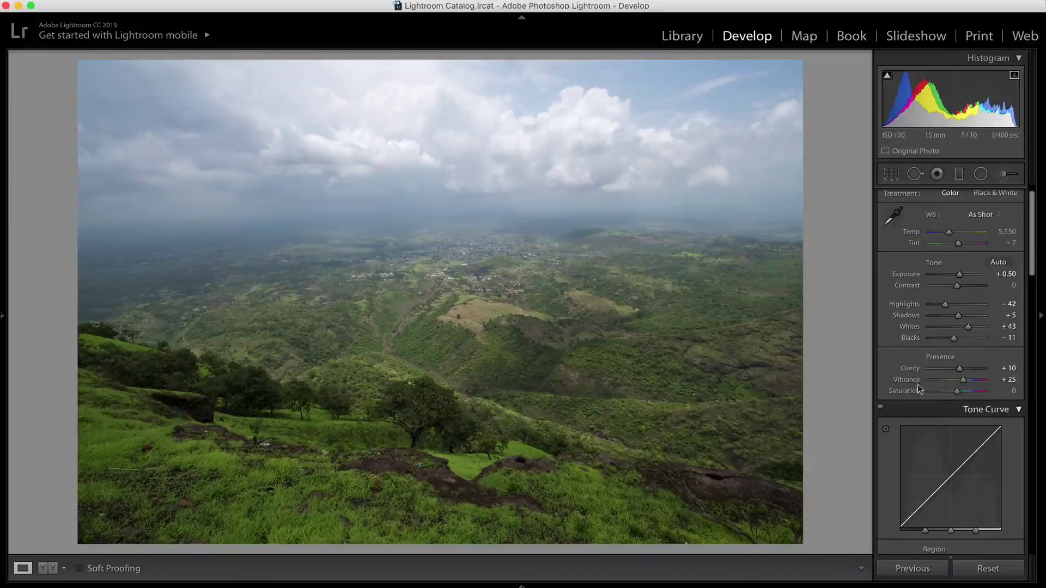
{"action": "scroll", "coordinate": [1016, 452], "scroll_direction": "down", "scroll_amount": 3}
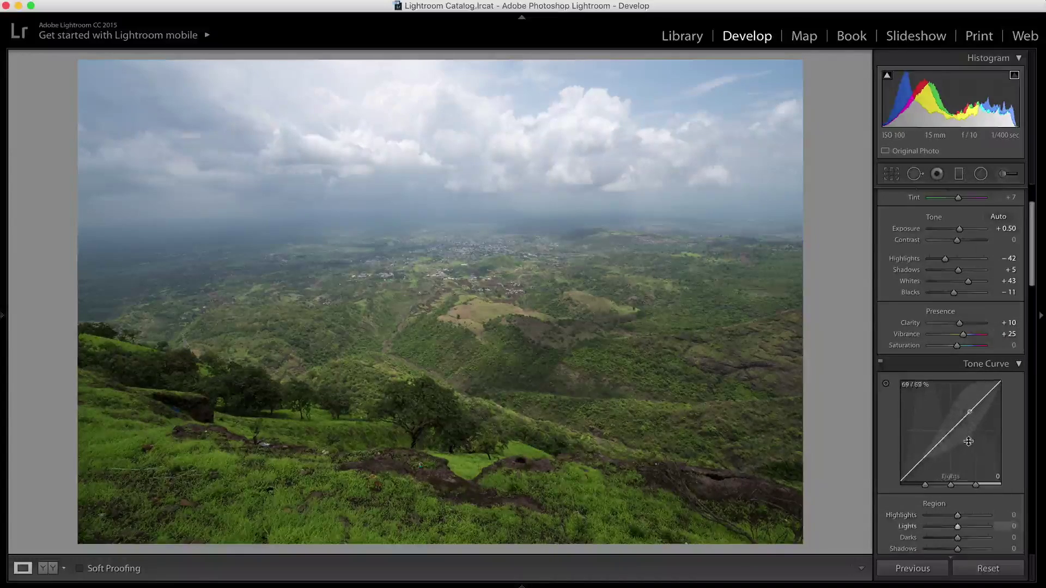
Shape the tone curve to Lights +16 and Darks −20, toggling it off and on to compare.
{"action": "scroll", "coordinate": [962, 448], "scroll_direction": "up", "scroll_amount": 3}
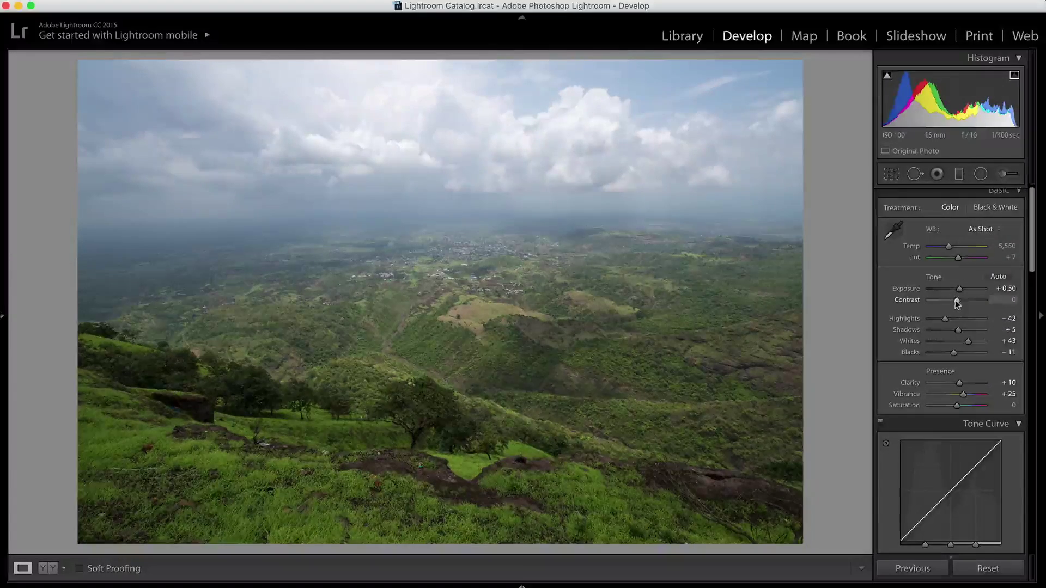
{"action": "scroll", "coordinate": [948, 414], "scroll_direction": "down", "scroll_amount": 2}
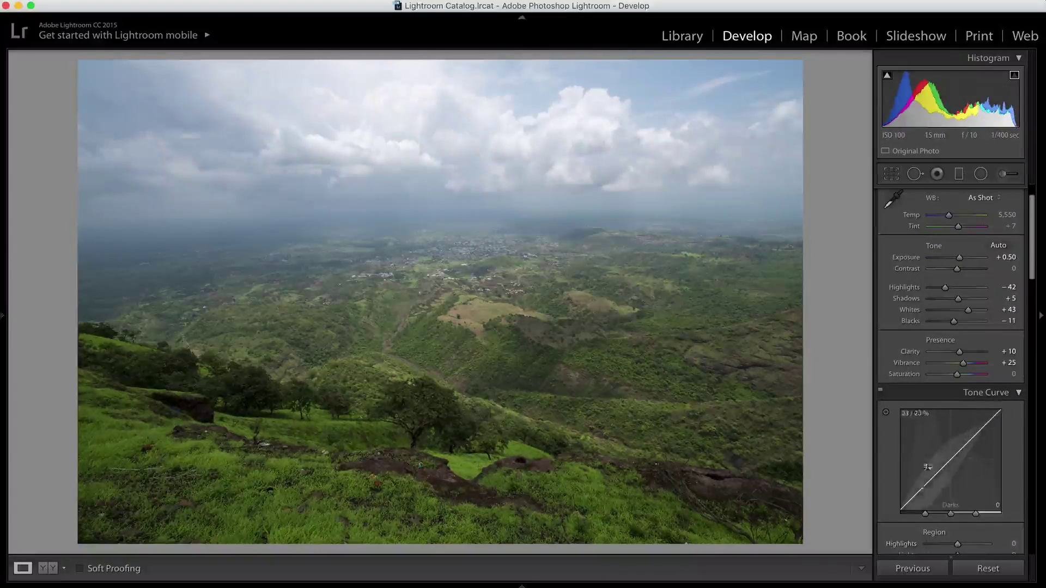
{"action": "scroll", "coordinate": [943, 463], "scroll_direction": "down", "scroll_amount": 1}
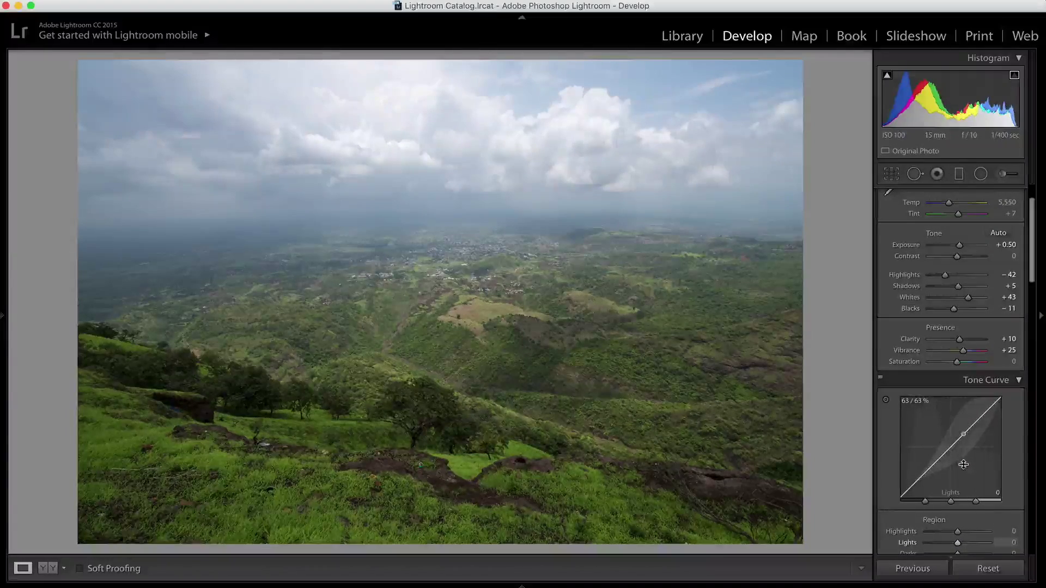
{"action": "left_click_drag", "start_coordinate": [968, 464], "coordinate": [932, 475]}
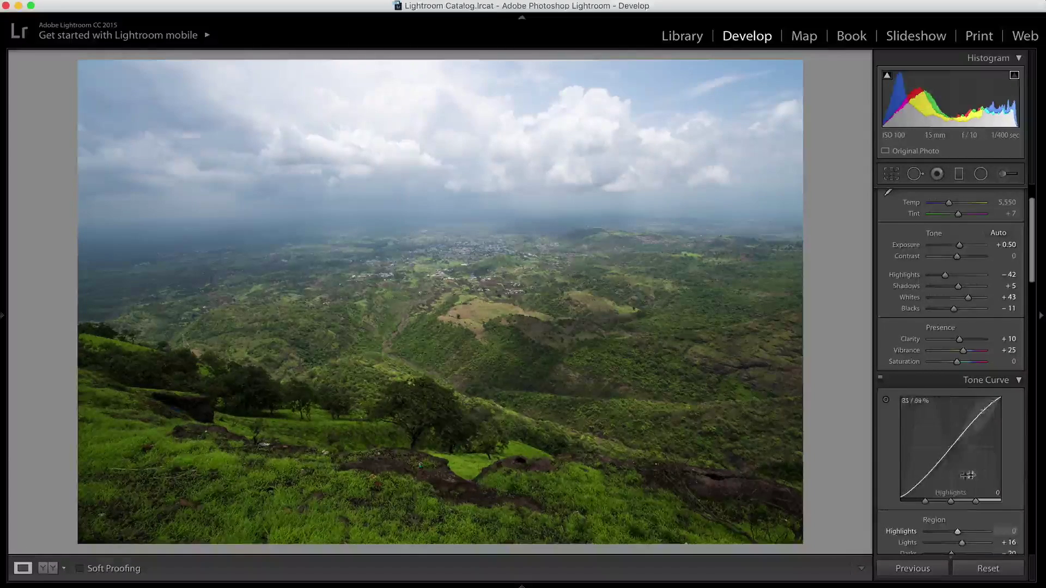
{"action": "left_click", "coordinate": [881, 379]}
{"action": "left_click", "coordinate": [881, 379]}
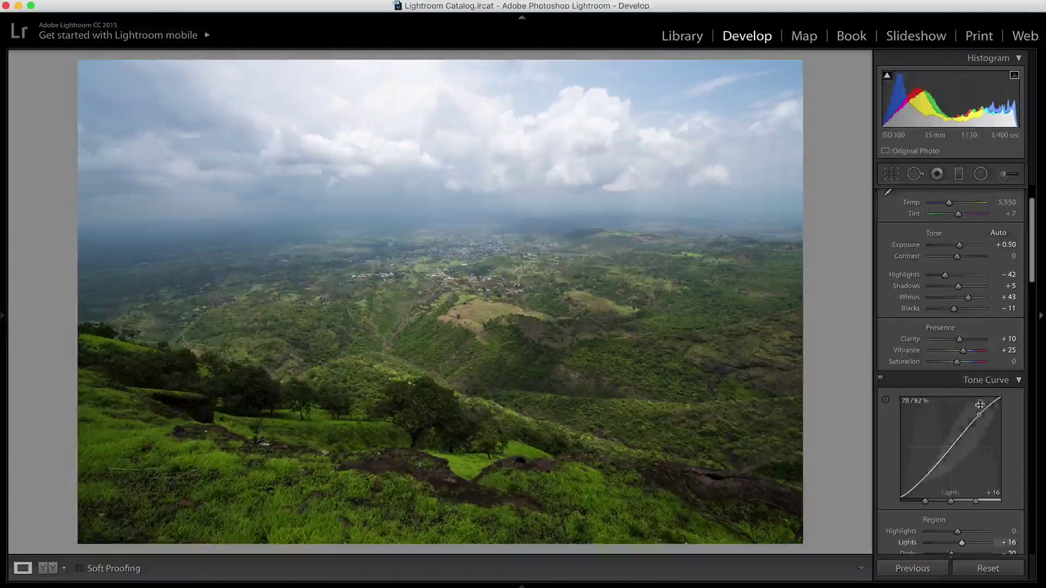
{"action": "scroll", "coordinate": [1012, 426], "scroll_direction": "down", "scroll_amount": 3}
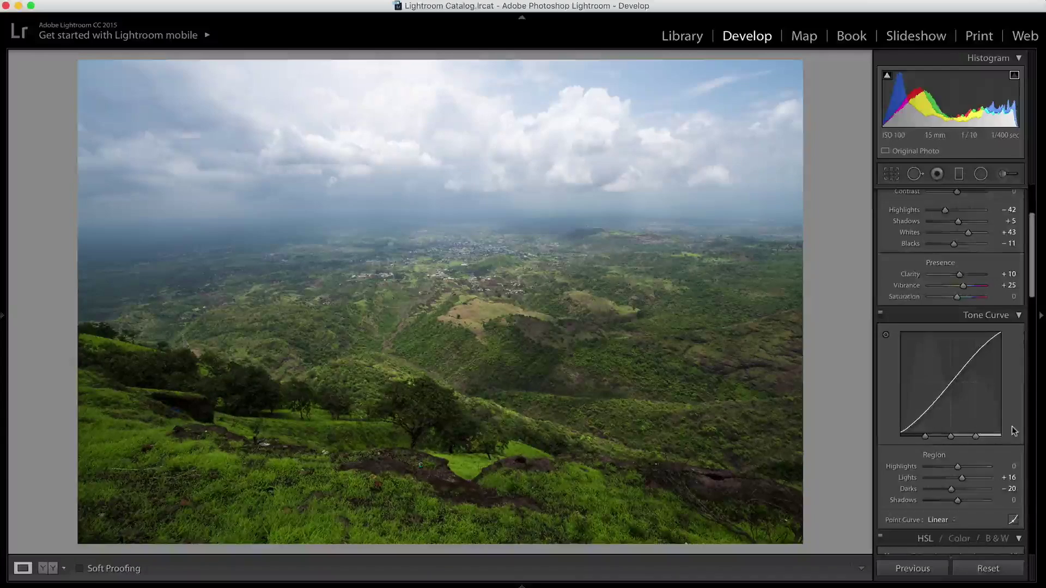
{"action": "scroll", "coordinate": [1014, 430], "scroll_direction": "down", "scroll_amount": 9}
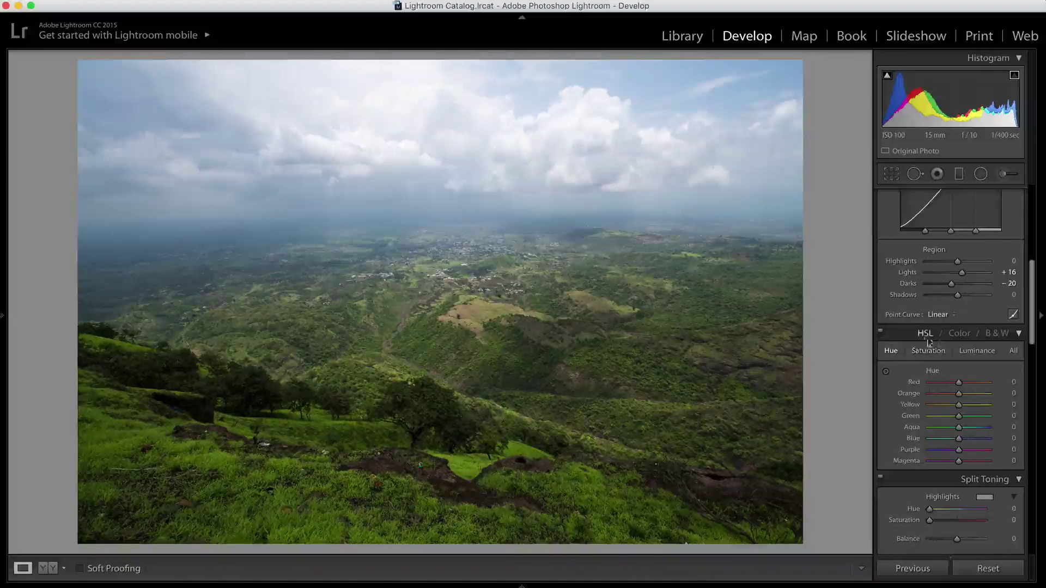
Darken the blue sky's luminance by dragging on it with the HSL targeted adjustment tool.
{"action": "left_click", "coordinate": [972, 353]}
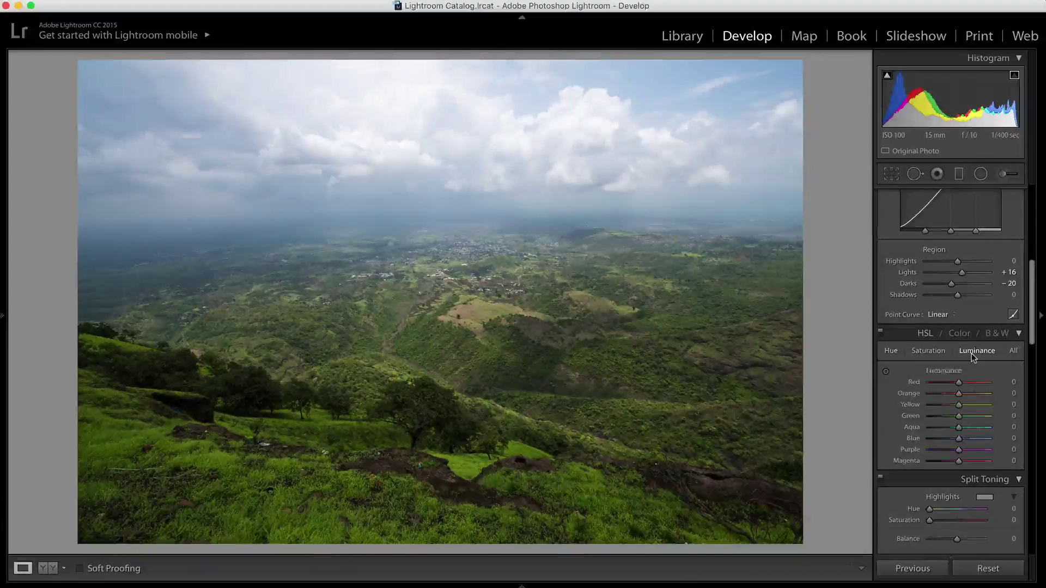
{"action": "left_click", "coordinate": [886, 371]}
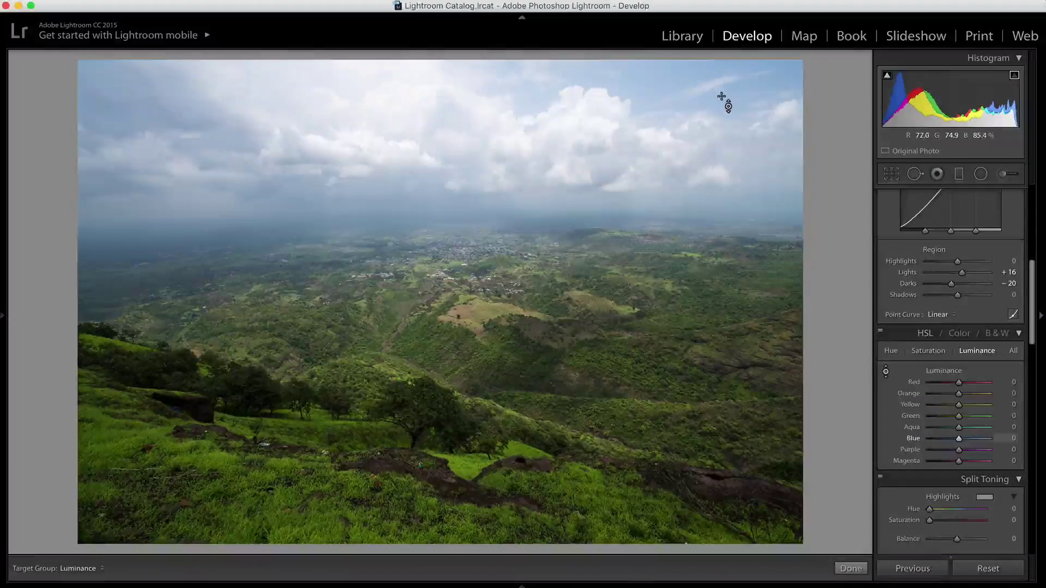
{"action": "left_click_drag", "start_coordinate": [725, 104], "coordinate": [724, 131]}
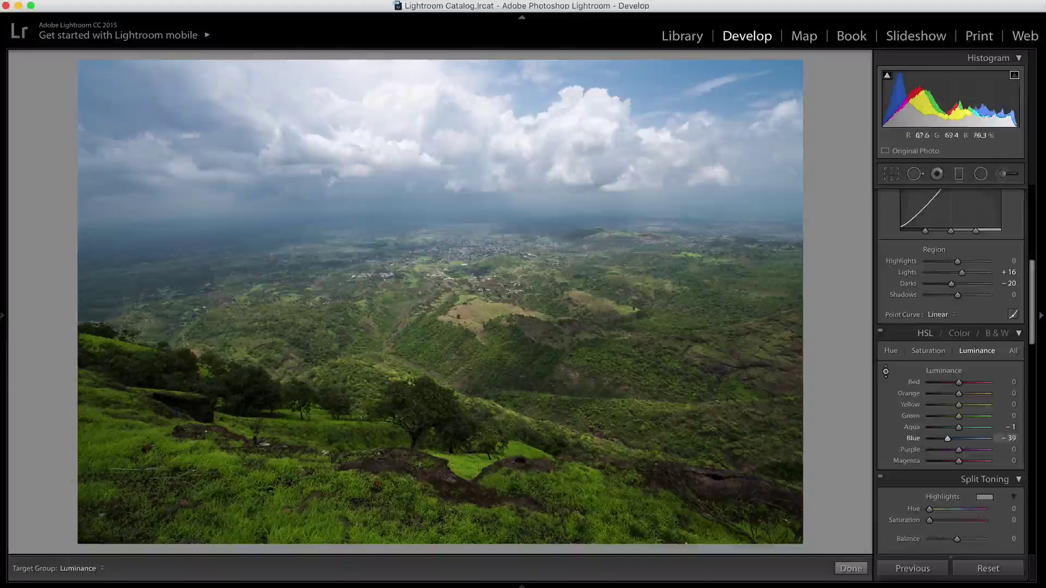
{"action": "left_click", "coordinate": [886, 371]}
Shift the Blue hue to +15 with the targeted tool, then turn the tool off.
{"action": "left_click", "coordinate": [891, 351]}
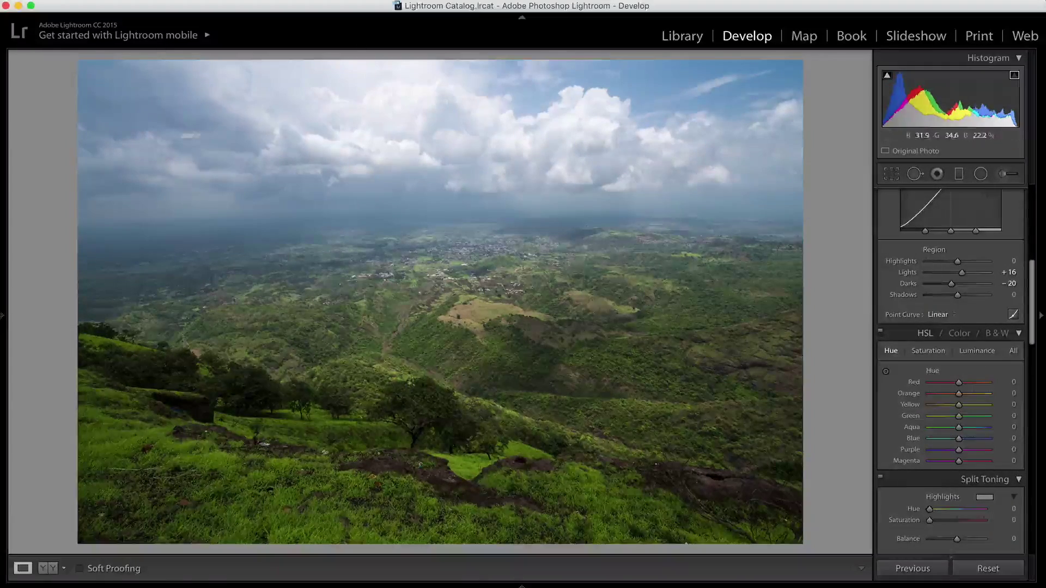
{"action": "left_click", "coordinate": [886, 374]}
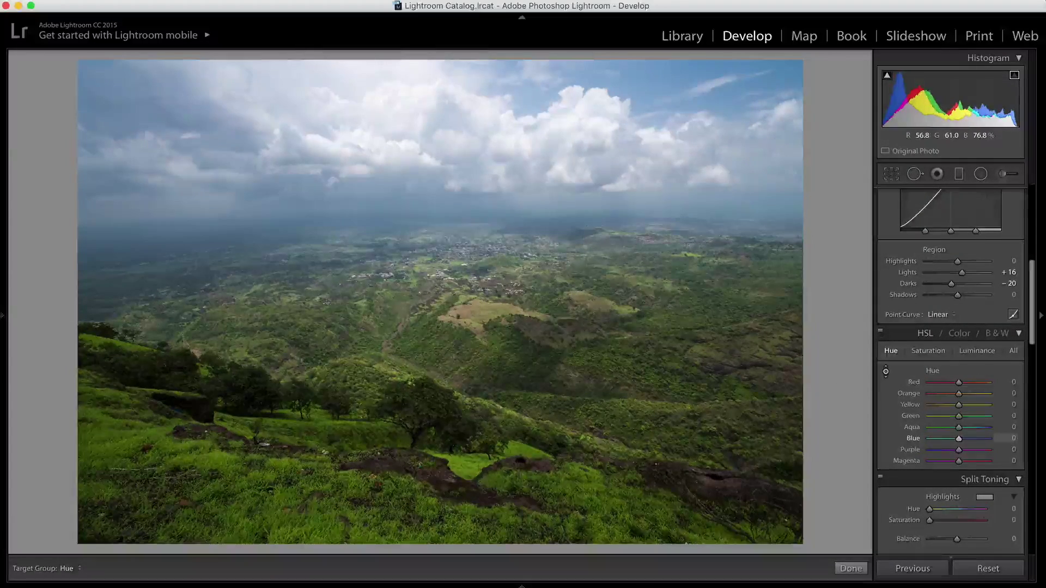
{"action": "key", "text": "Up"}
{"action": "key", "text": "Up"}
{"action": "key", "text": "Up"}
{"action": "key", "text": "Up"}
{"action": "key", "text": "Up"}
{"action": "key", "text": "Up"}
{"action": "key", "text": "Up"}
{"action": "key", "text": "Up"}
{"action": "key", "text": "Up"}
{"action": "key", "text": "Up"}
{"action": "key", "text": "Up"}
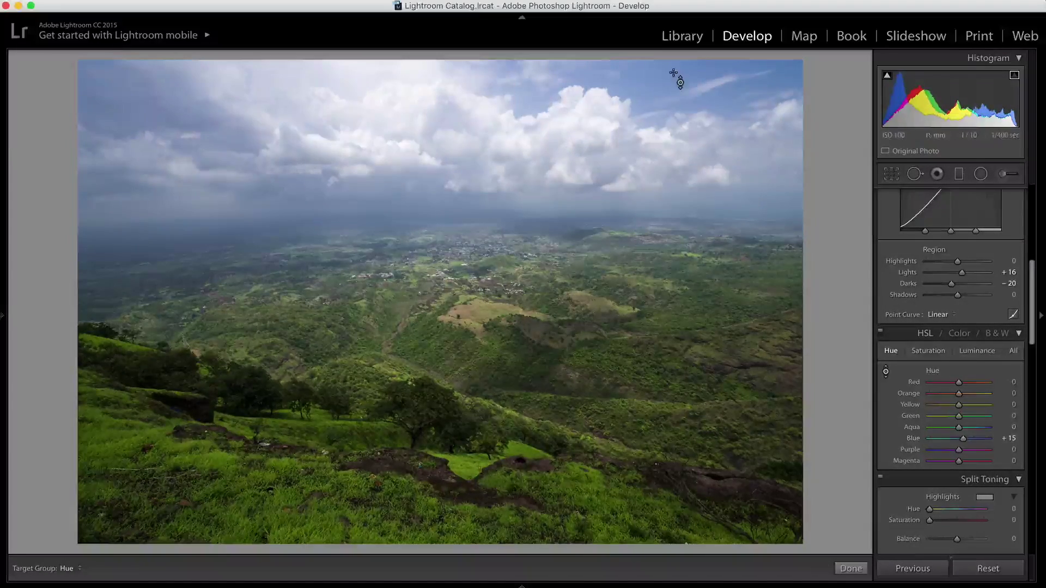
{"action": "key", "text": "Up"}
{"action": "key", "text": "Up"}
{"action": "key", "text": "Up"}
{"action": "key", "text": "Up"}
{"action": "key", "text": "Up"}
{"action": "key", "text": "Up"}
{"action": "left_click", "coordinate": [886, 372]}
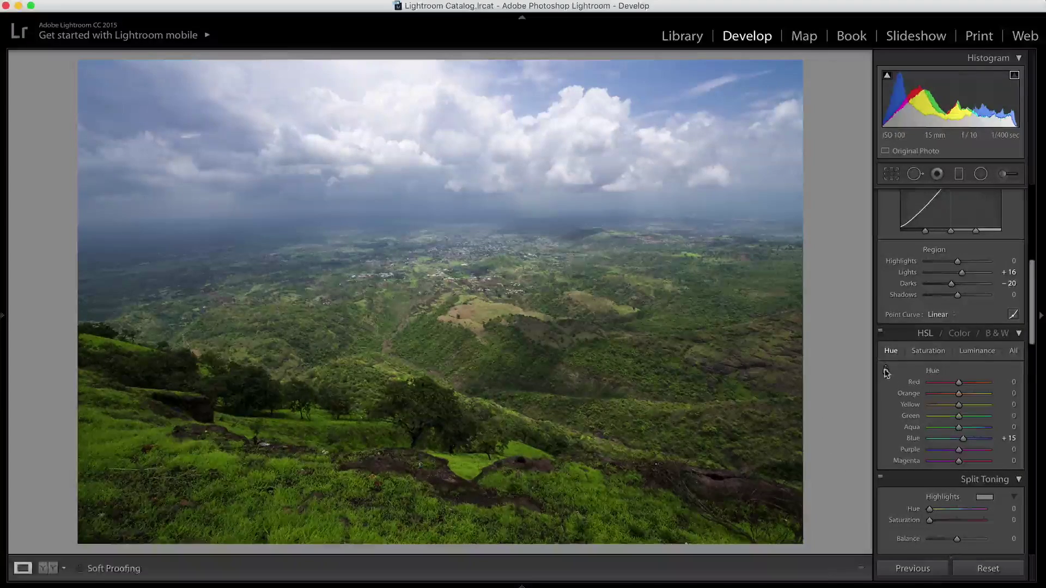
Set Sharpening Amount 90, Masking 22 and Luminance noise reduction 10, previewing a chosen detail spot.
{"action": "scroll", "coordinate": [890, 447], "scroll_direction": "down", "scroll_amount": 3}
{"action": "scroll", "coordinate": [891, 447], "scroll_direction": "down", "scroll_amount": 7}
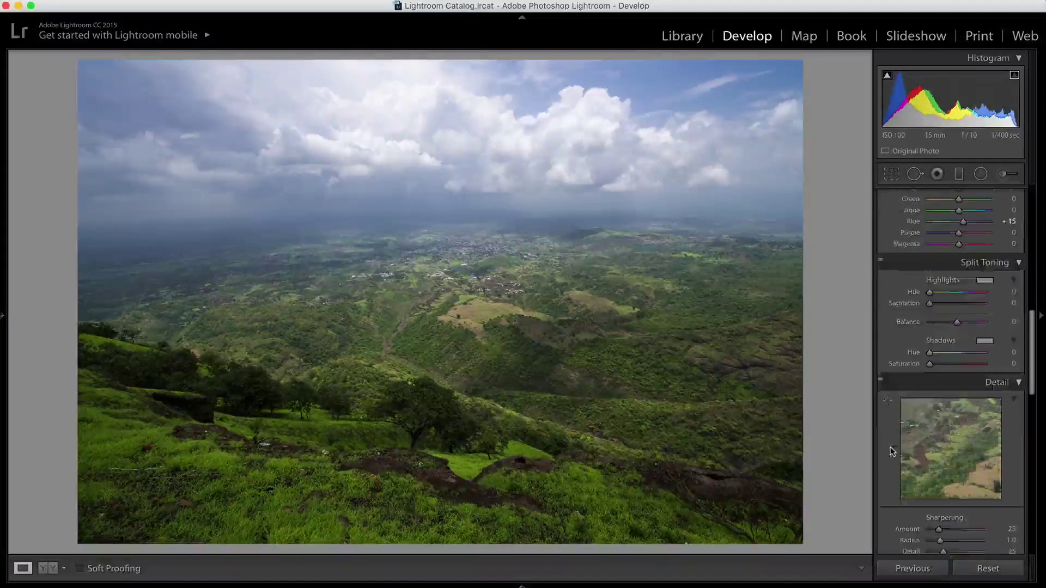
{"action": "scroll", "coordinate": [972, 401], "scroll_direction": "down", "scroll_amount": 5}
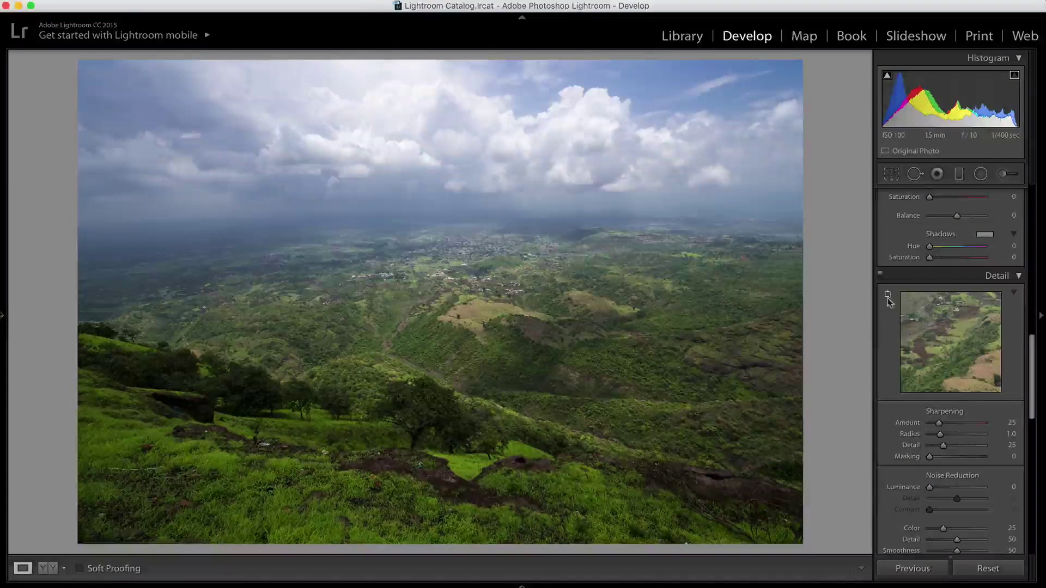
{"action": "left_click", "coordinate": [888, 295]}
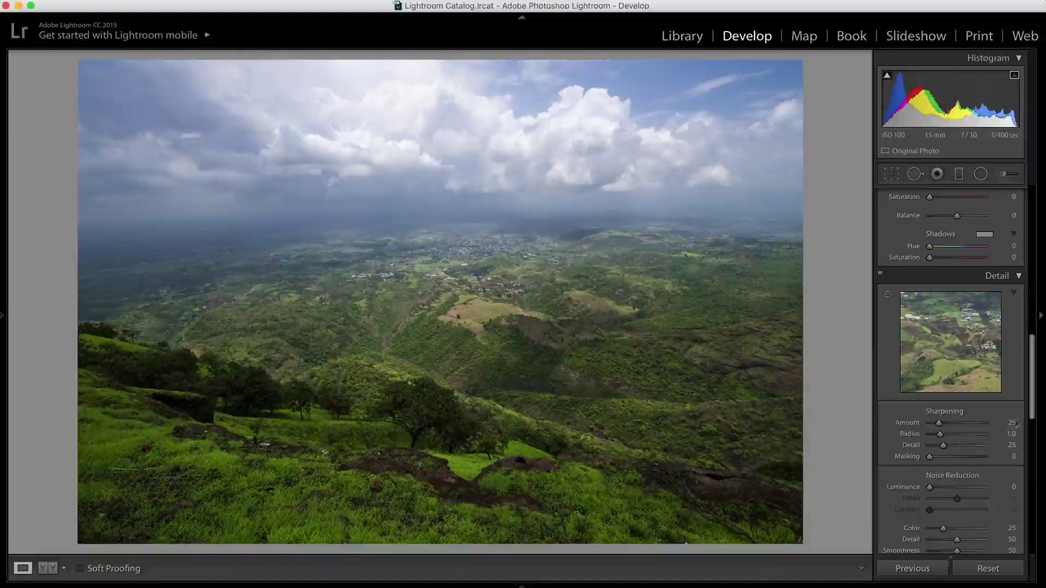
{"action": "left_click_drag", "start_coordinate": [940, 424], "coordinate": [963, 425]}
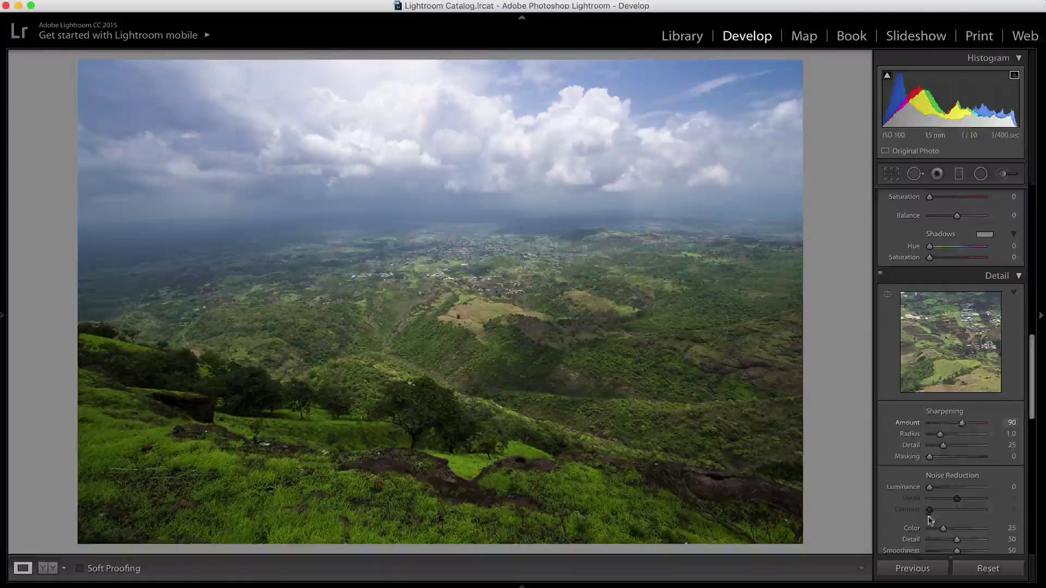
{"action": "left_click_drag", "start_coordinate": [933, 488], "coordinate": [937, 489]}
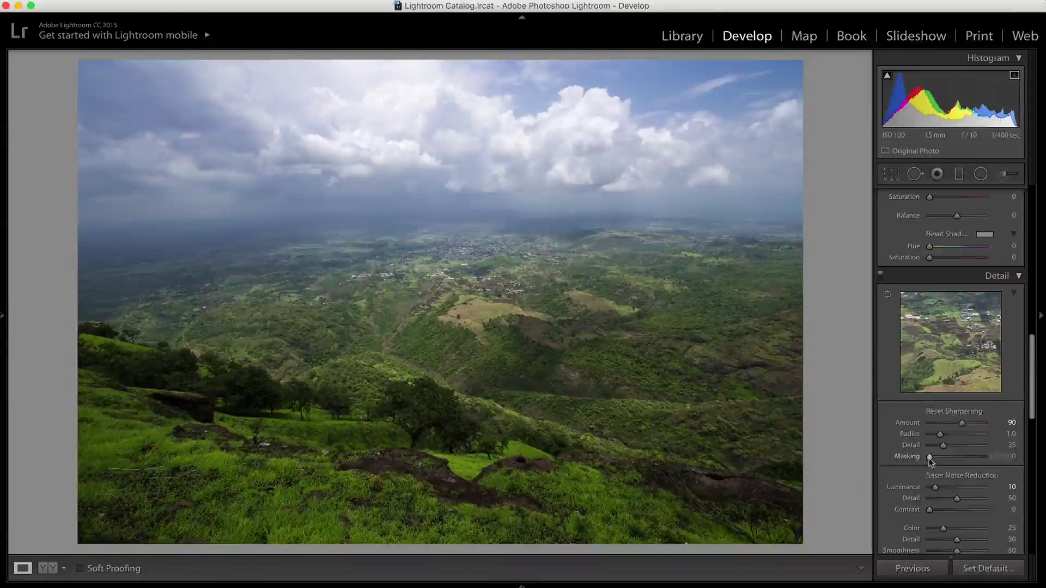
{"action": "mouse_move", "coordinate": [930, 457]}
{"action": "left_mouse_down"}
{"action": "mouse_move", "coordinate": [958, 461]}
{"action": "mouse_move", "coordinate": [942, 458]}
{"action": "left_mouse_up"}
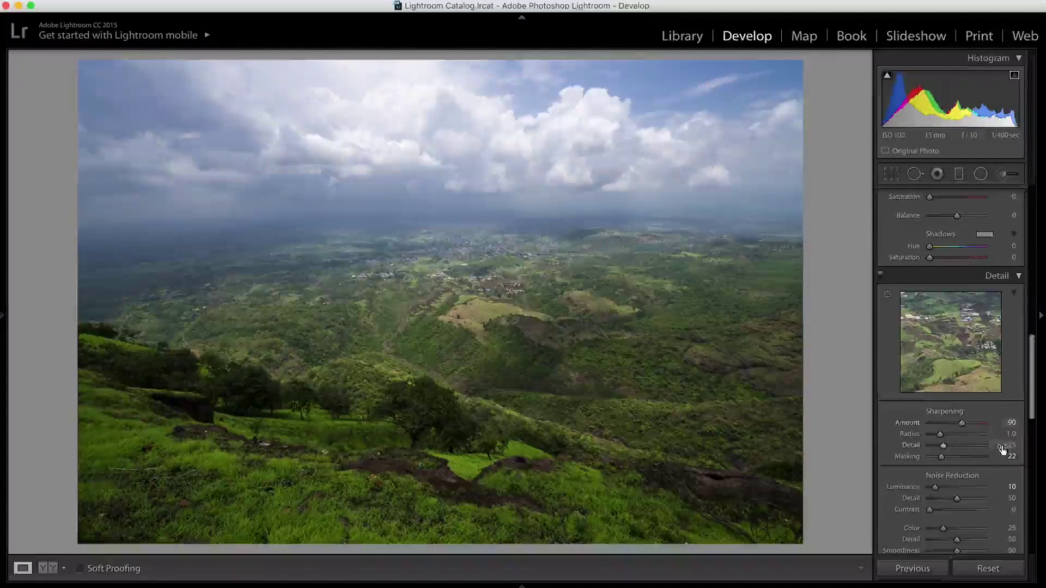
Enable profile corrections and chromatic aberration removal, and set the lens Make to Tamron.
{"action": "scroll", "coordinate": [1003, 448], "scroll_direction": "down", "scroll_amount": 8}
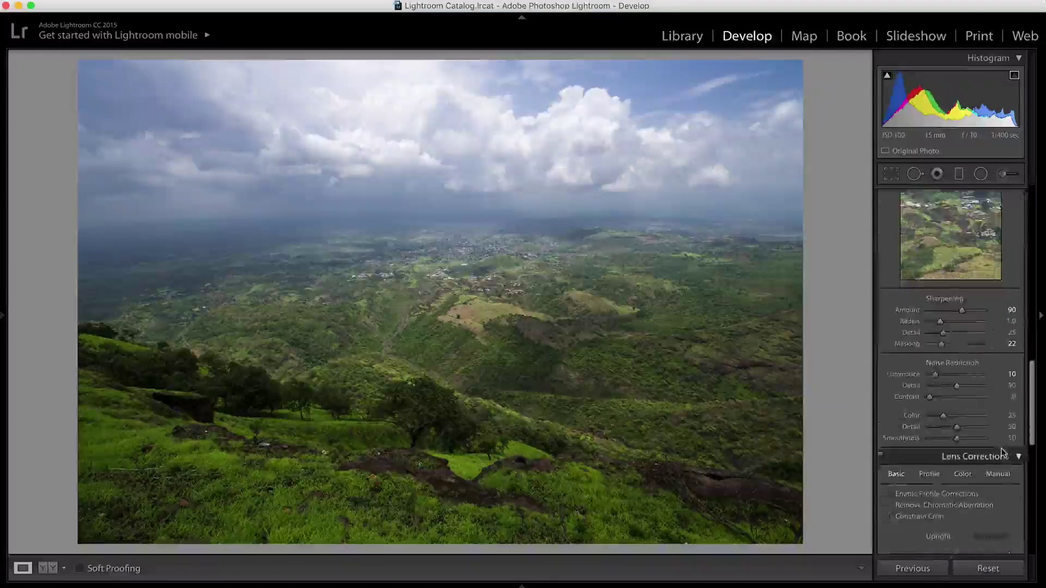
{"action": "scroll", "coordinate": [934, 431], "scroll_direction": "down", "scroll_amount": 5}
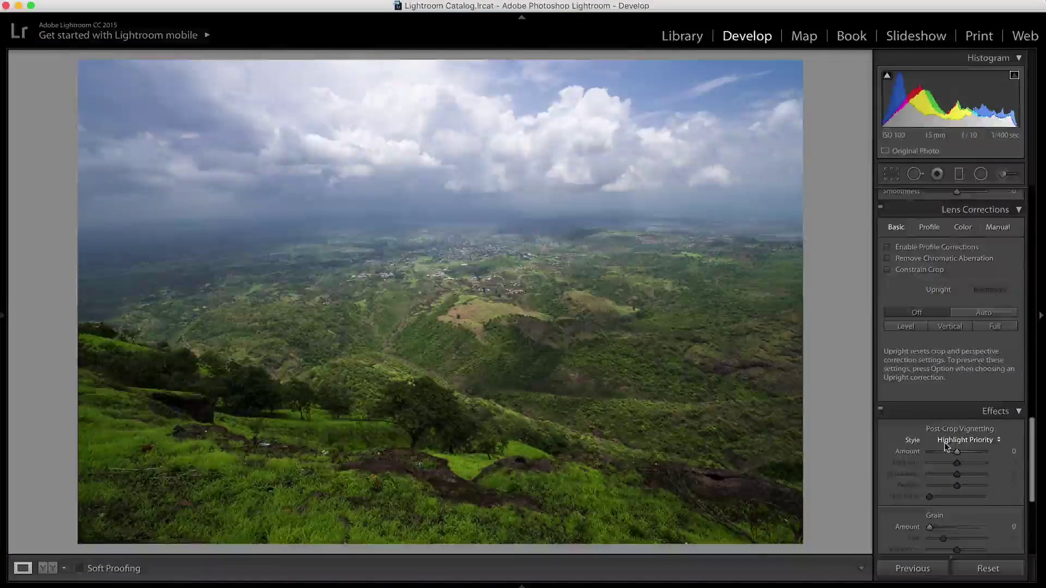
{"action": "left_click", "coordinate": [932, 253]}
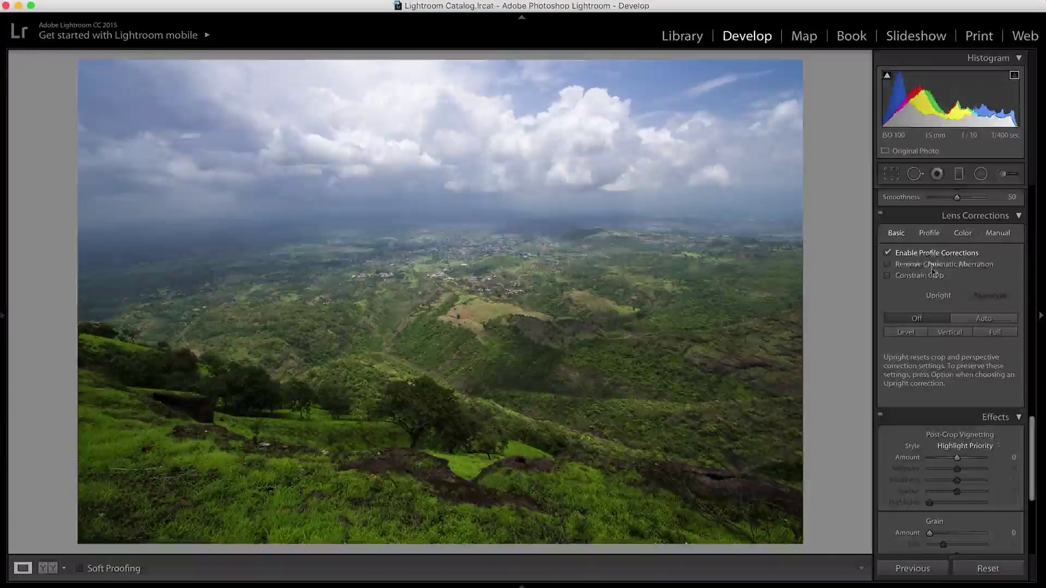
{"action": "left_click", "coordinate": [934, 265]}
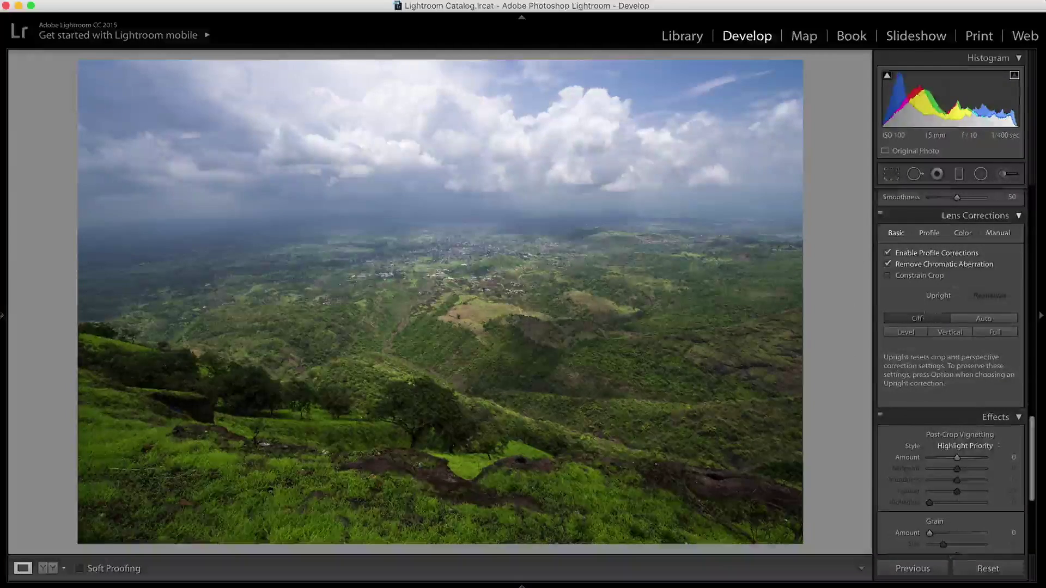
{"action": "left_click", "coordinate": [930, 234]}
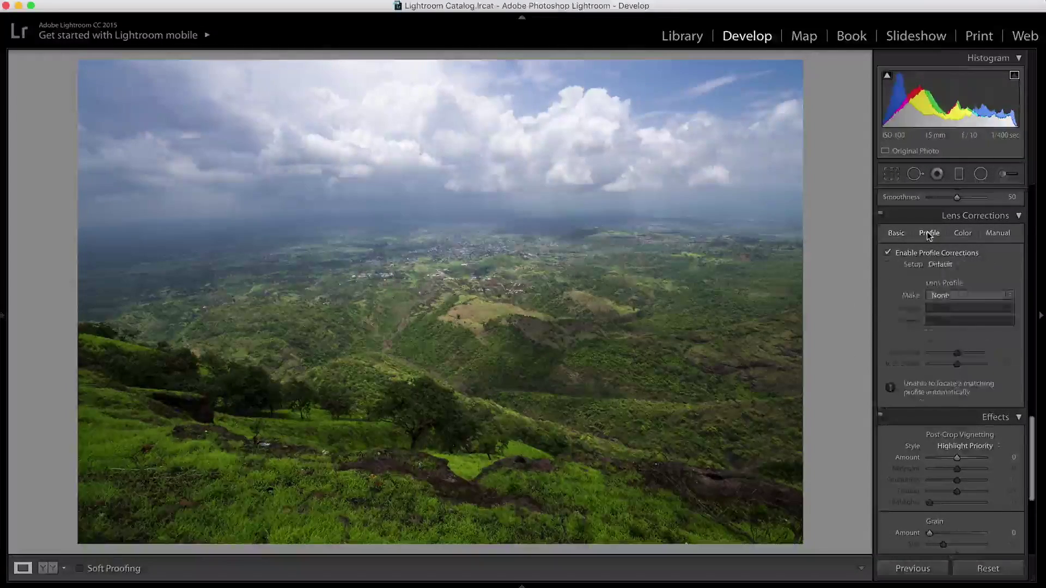
{"action": "left_click", "coordinate": [955, 298]}
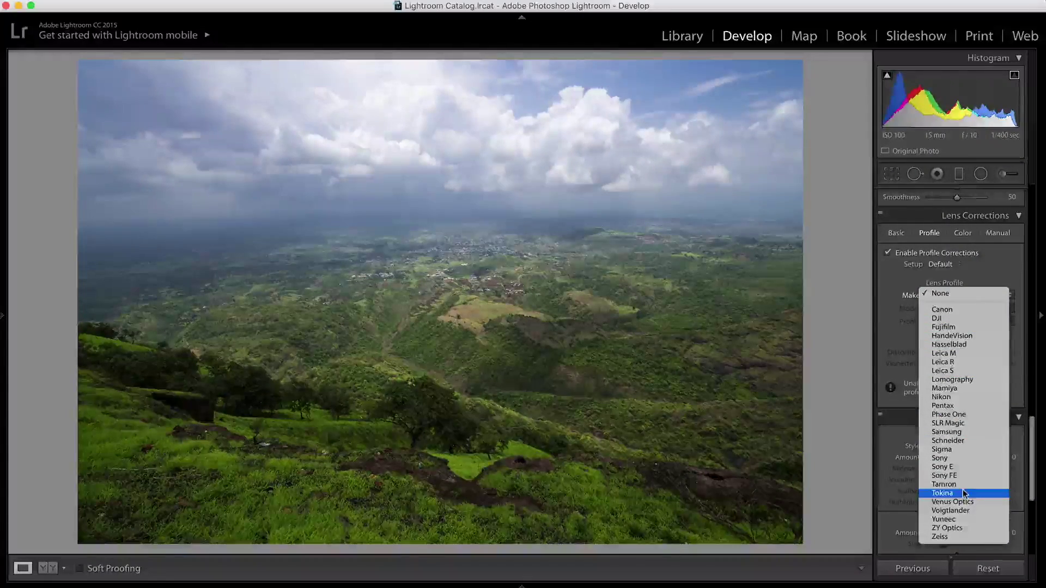
{"action": "left_click", "coordinate": [944, 484]}
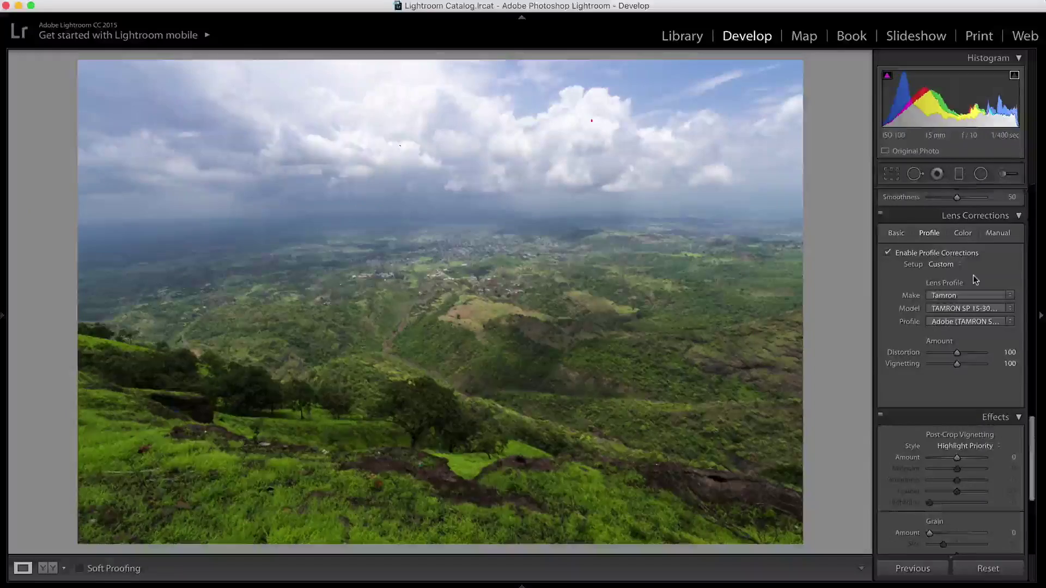
Compare the photo with lens corrections off and on, then review the correction tabs.
{"action": "left_click", "coordinate": [880, 214]}
{"action": "left_click", "coordinate": [880, 213]}
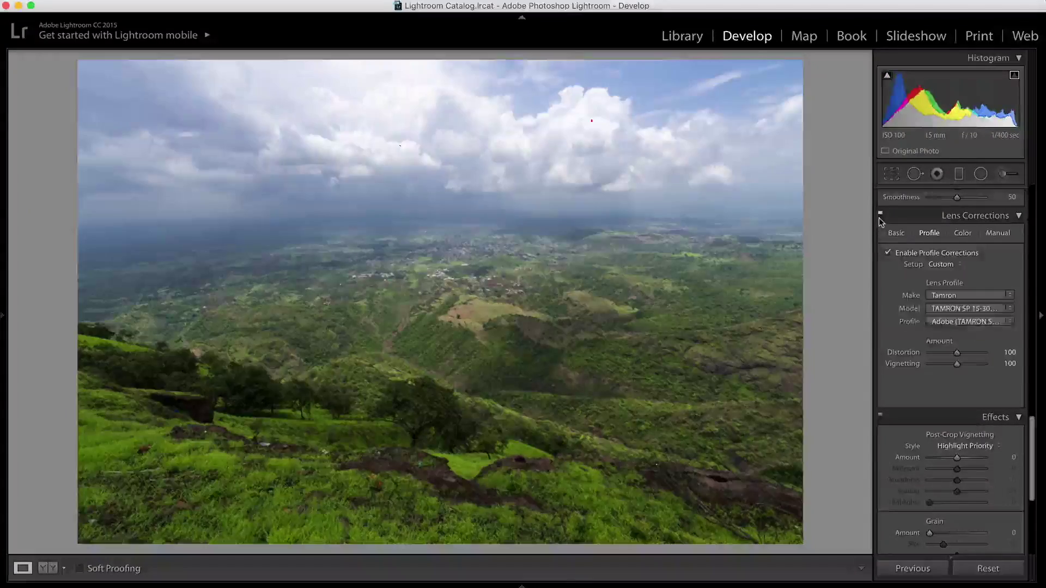
{"action": "left_click", "coordinate": [896, 233]}
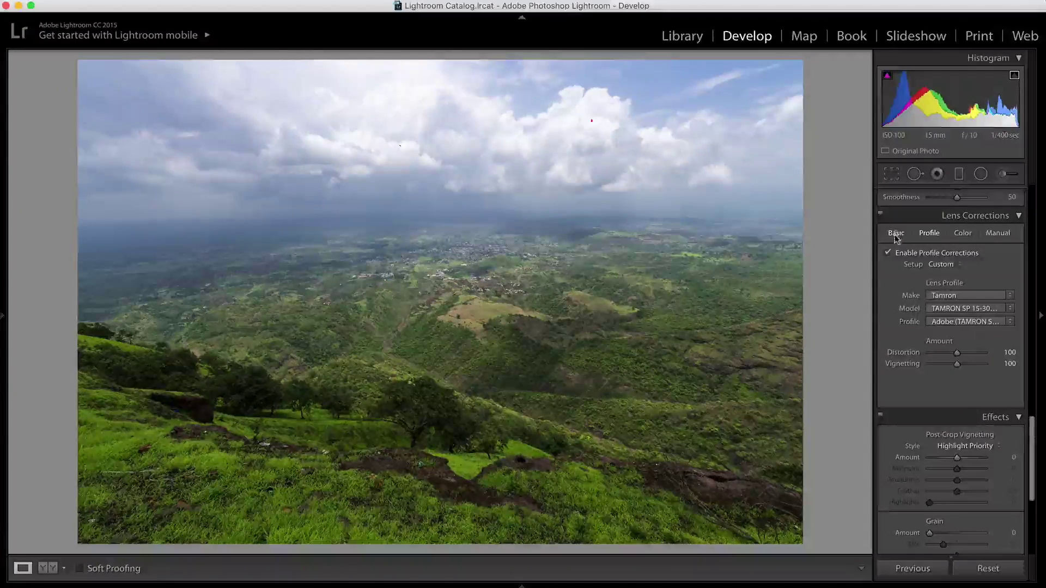
{"action": "left_click", "coordinate": [973, 233]}
{"action": "left_click", "coordinate": [998, 233]}
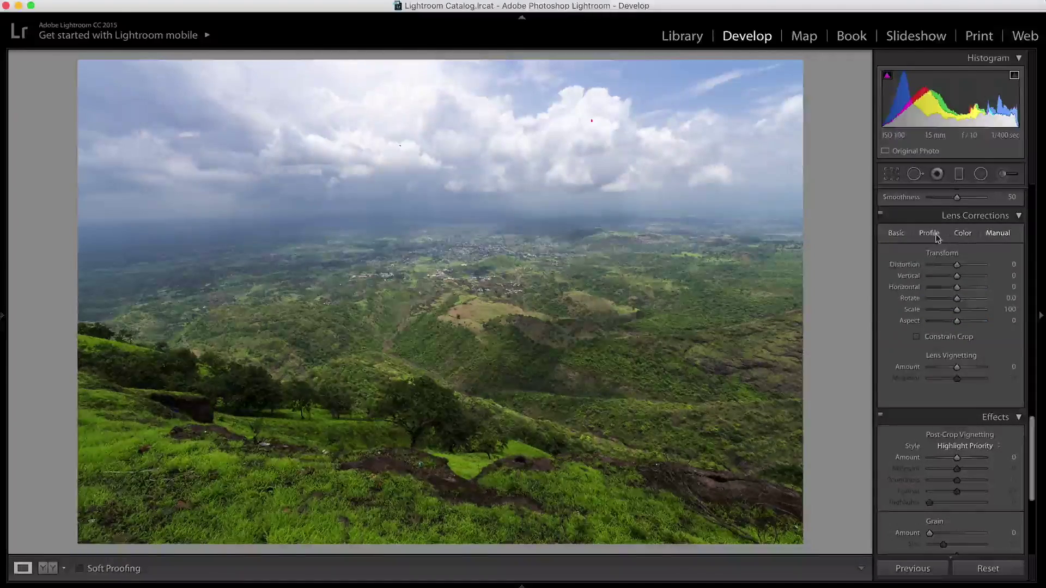
{"action": "left_click", "coordinate": [930, 233]}
Set the Post-Crop Vignetting to Amount −10, Midpoint 66 and Feather 66.
{"action": "left_click", "coordinate": [896, 233]}
{"action": "scroll", "coordinate": [964, 372], "scroll_direction": "down", "scroll_amount": 4}
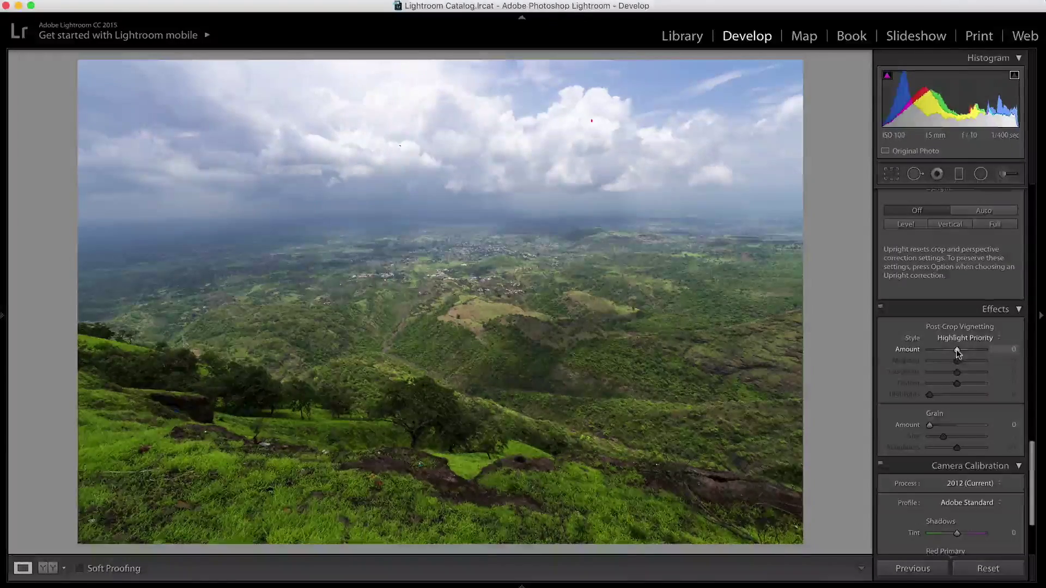
{"action": "left_click_drag", "start_coordinate": [957, 350], "coordinate": [907, 352]}
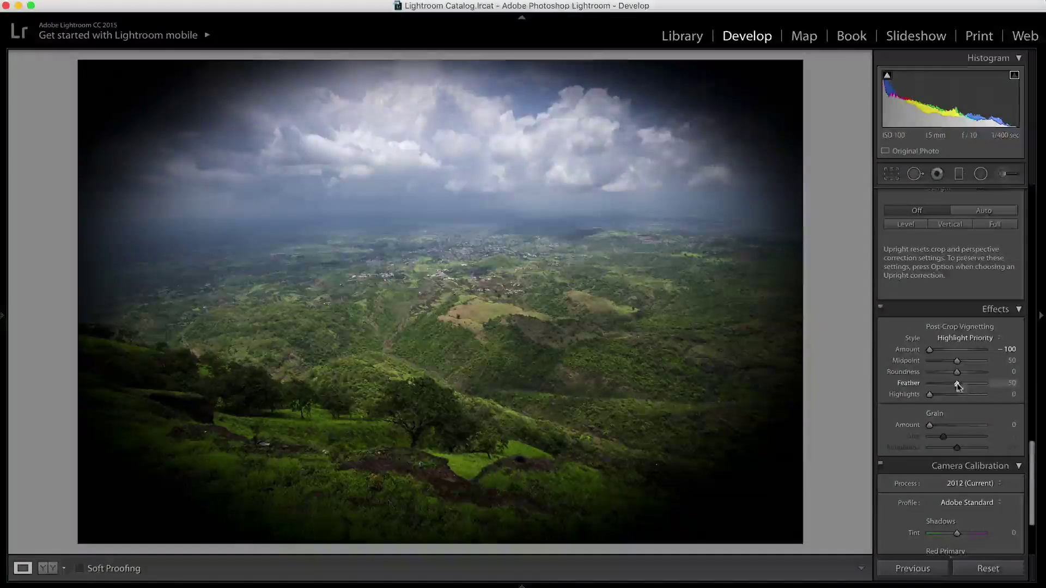
{"action": "left_click_drag", "start_coordinate": [957, 383], "coordinate": [966, 364]}
{"action": "left_click_drag", "start_coordinate": [949, 357], "coordinate": [956, 358]}
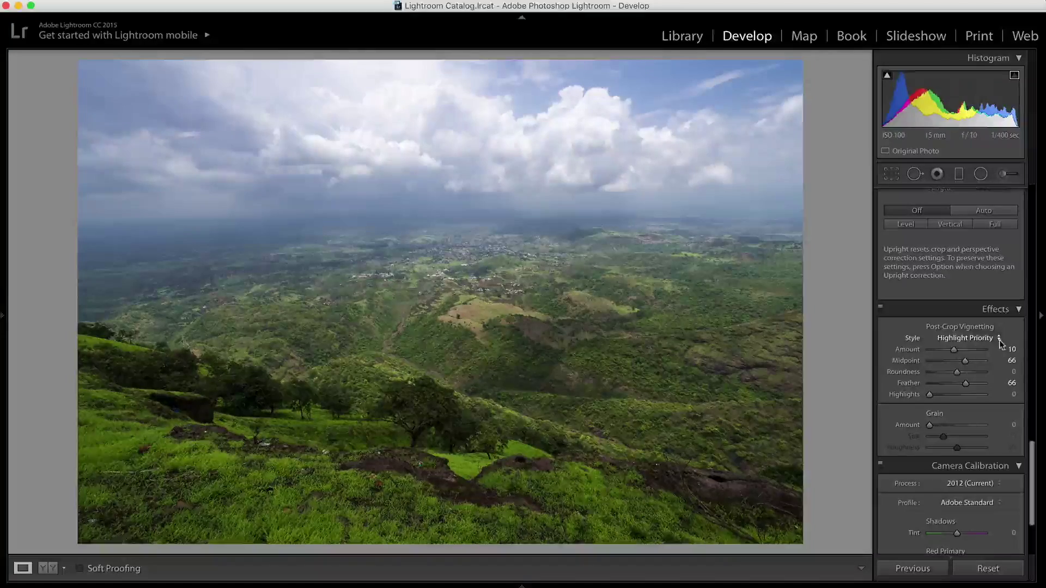
{"action": "scroll", "coordinate": [999, 340], "scroll_direction": "down", "scroll_amount": 5}
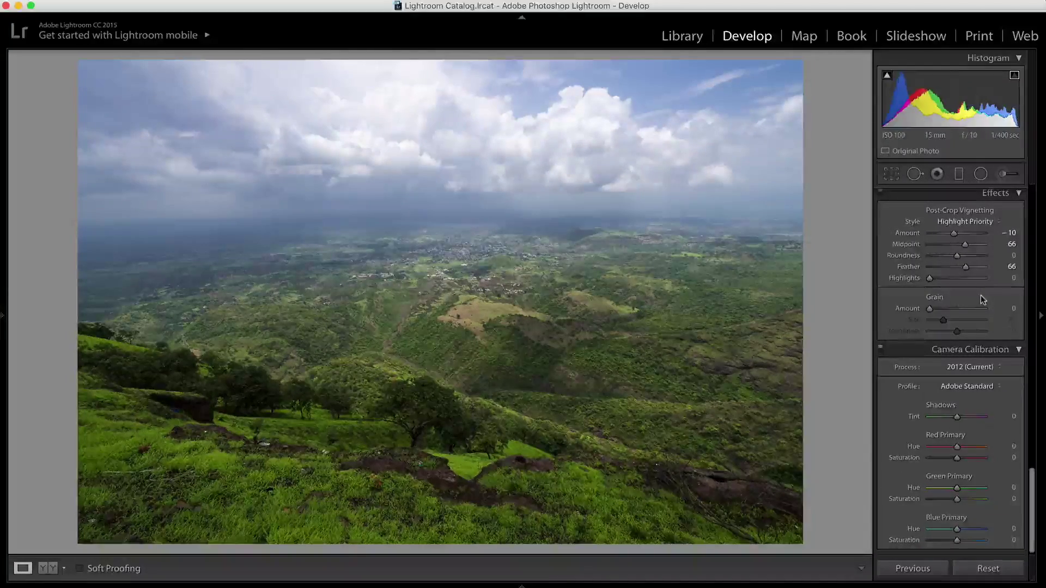
{"action": "scroll", "coordinate": [980, 295], "scroll_direction": "up", "scroll_amount": 10}
{"action": "scroll", "coordinate": [982, 297], "scroll_direction": "up", "scroll_amount": 15}
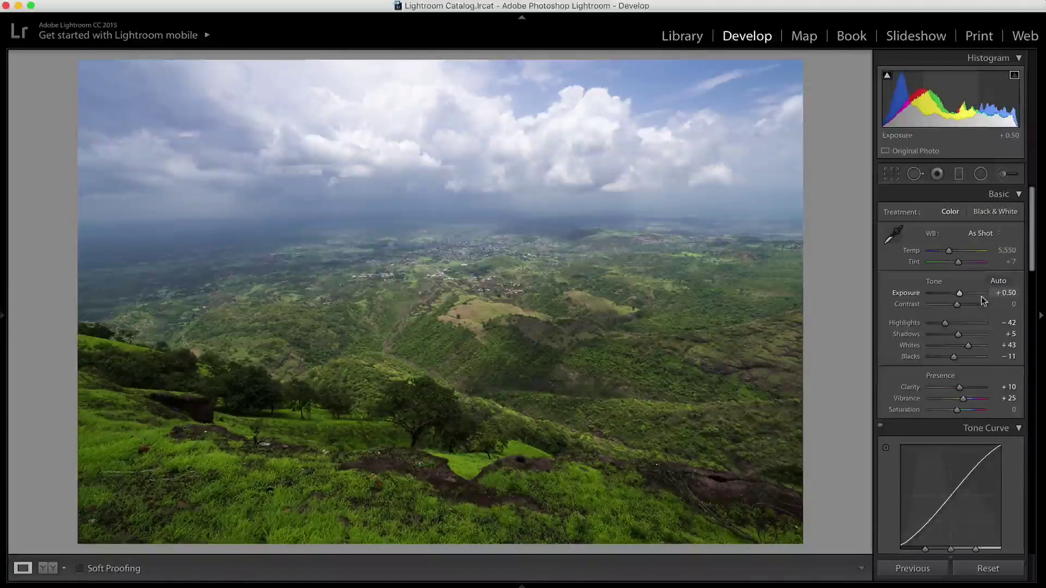
Draw a graduated filter over the horizon band with Clarity 55, Highlights −10 and Contrast 11.
{"action": "left_click", "coordinate": [959, 174]}
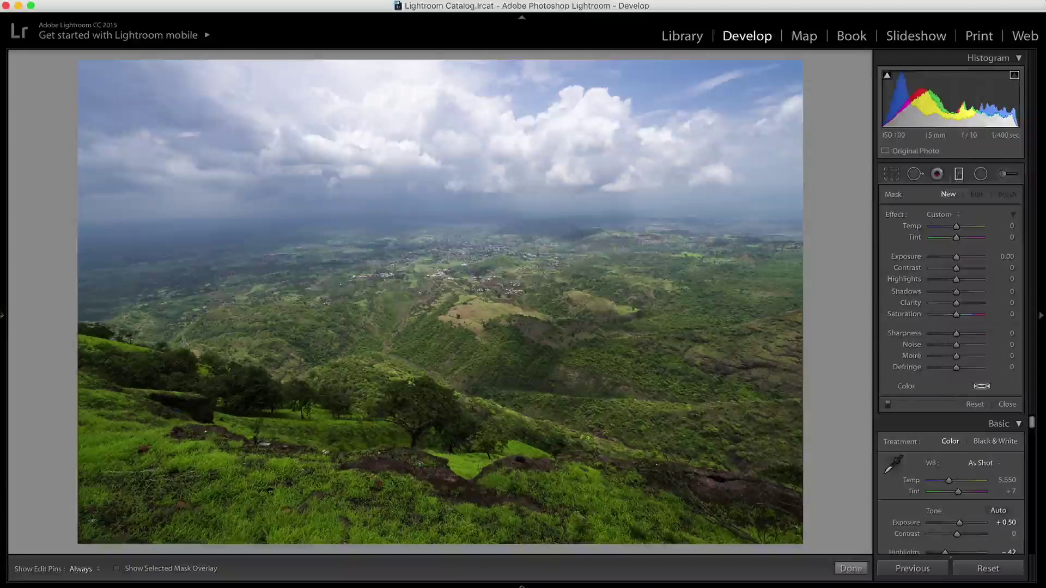
{"action": "left_click_drag", "start_coordinate": [480, 182], "coordinate": [473, 320]}
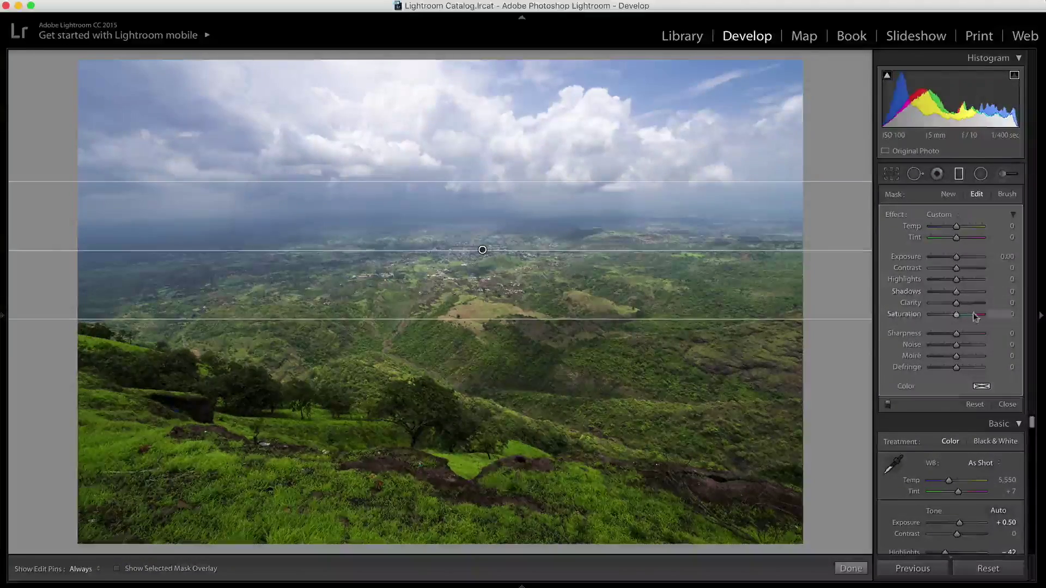
{"action": "left_click", "coordinate": [124, 570]}
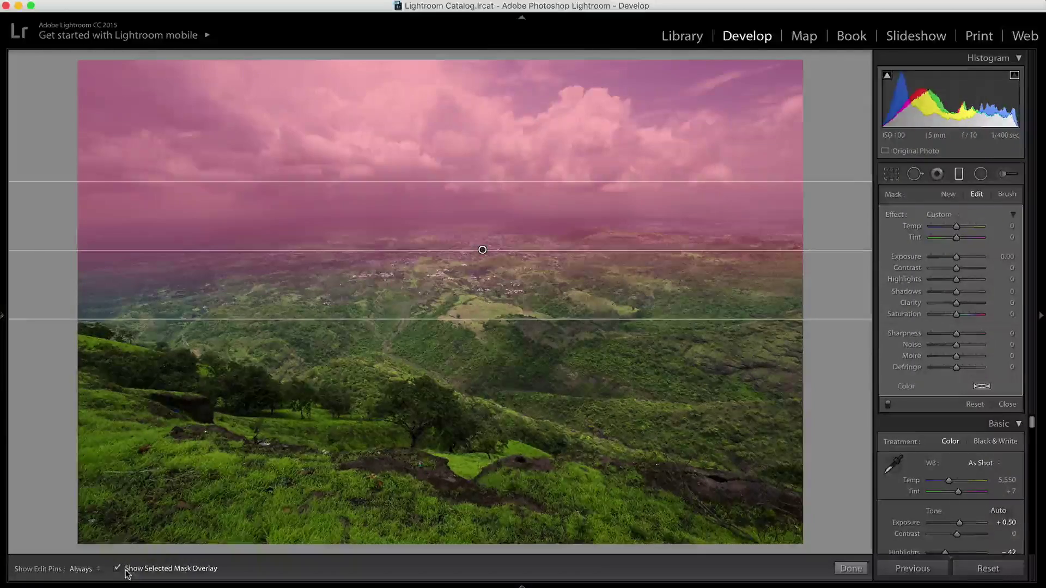
{"action": "left_click", "coordinate": [126, 570]}
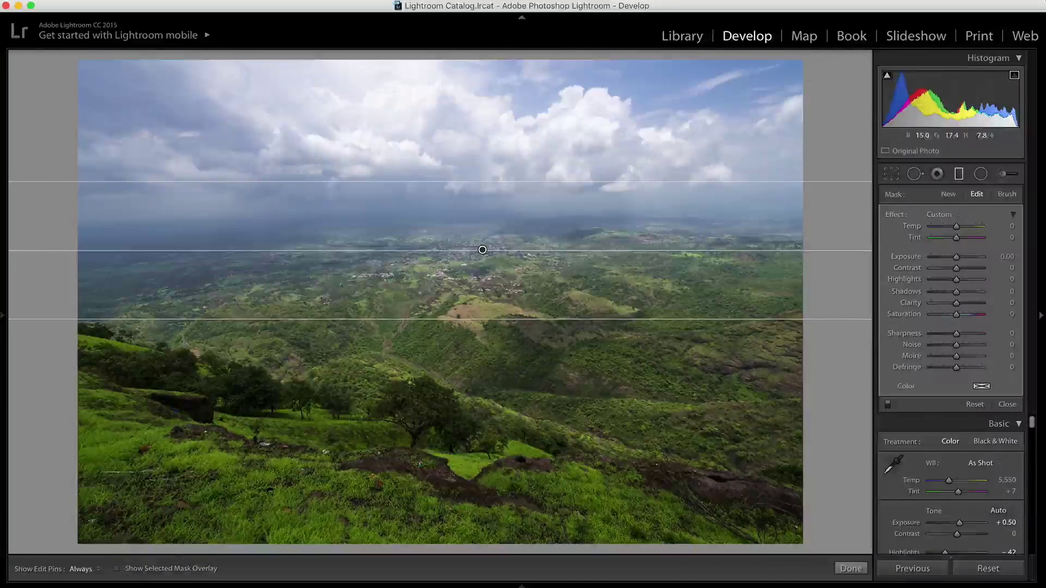
{"action": "left_click_drag", "start_coordinate": [957, 303], "coordinate": [973, 309]}
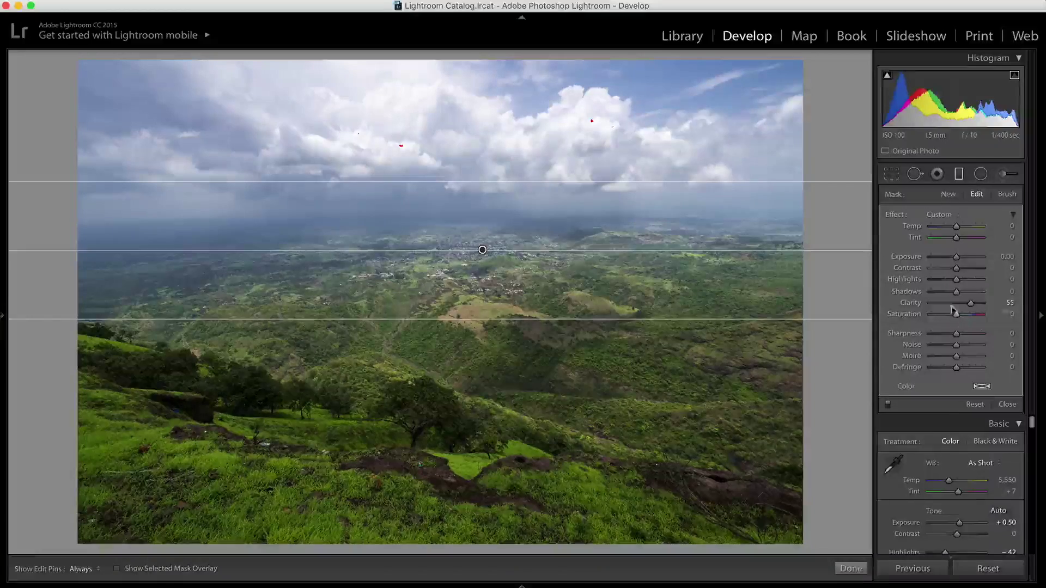
{"action": "left_click_drag", "start_coordinate": [956, 279], "coordinate": [953, 282]}
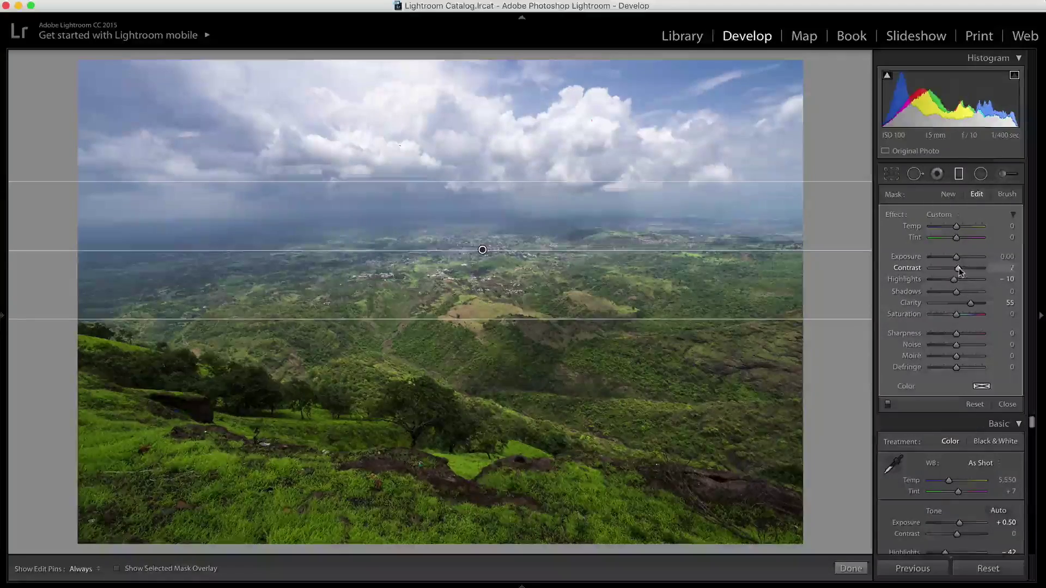
{"action": "left_click_drag", "start_coordinate": [959, 271], "coordinate": [961, 271]}
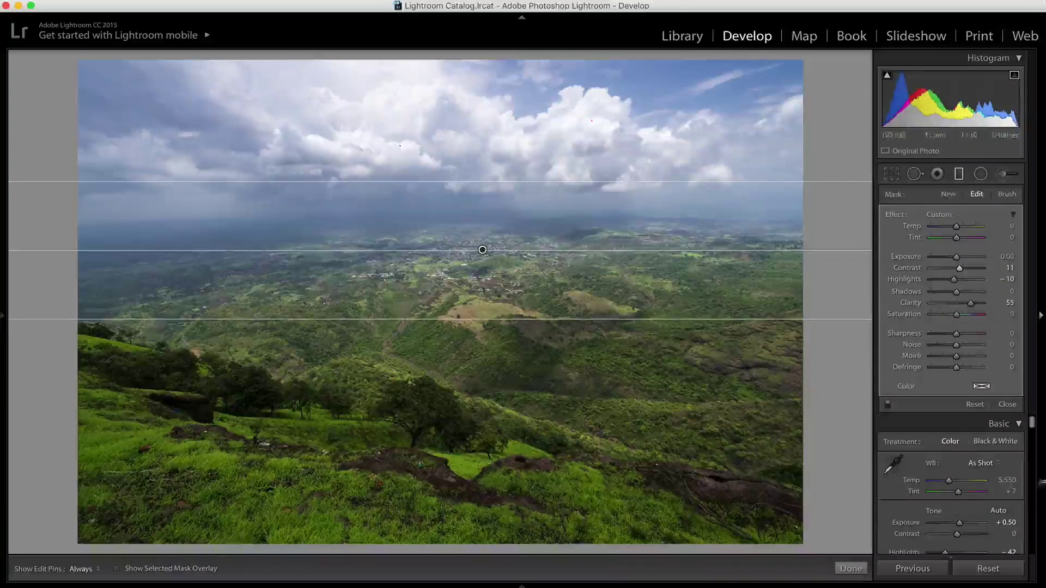
{"action": "left_click", "coordinate": [1007, 405]}
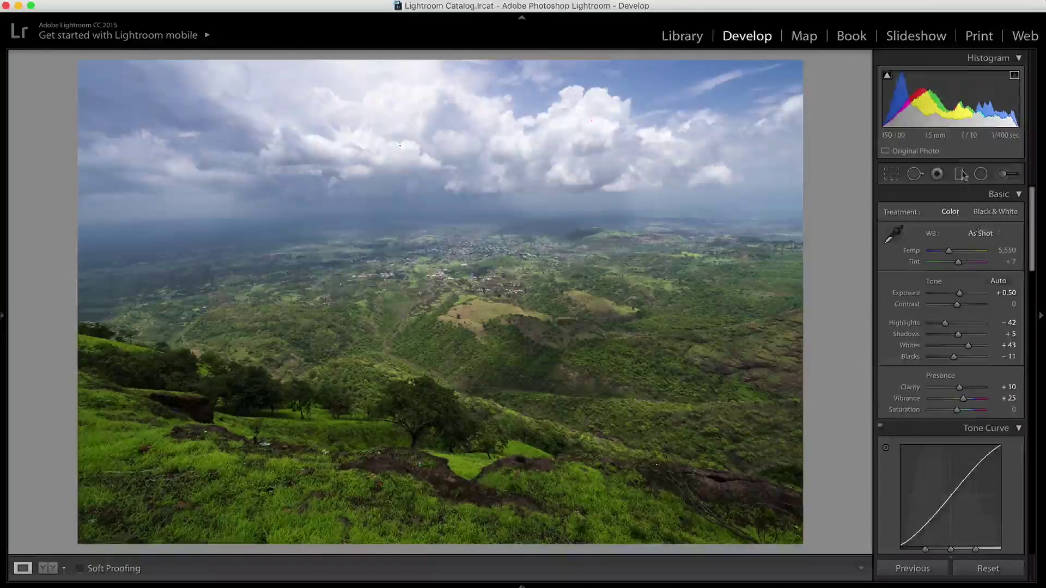
Draw a radial filter over the central valley with Exposure 0.29, inverted mask and Feather 100.
{"action": "left_click", "coordinate": [981, 174]}
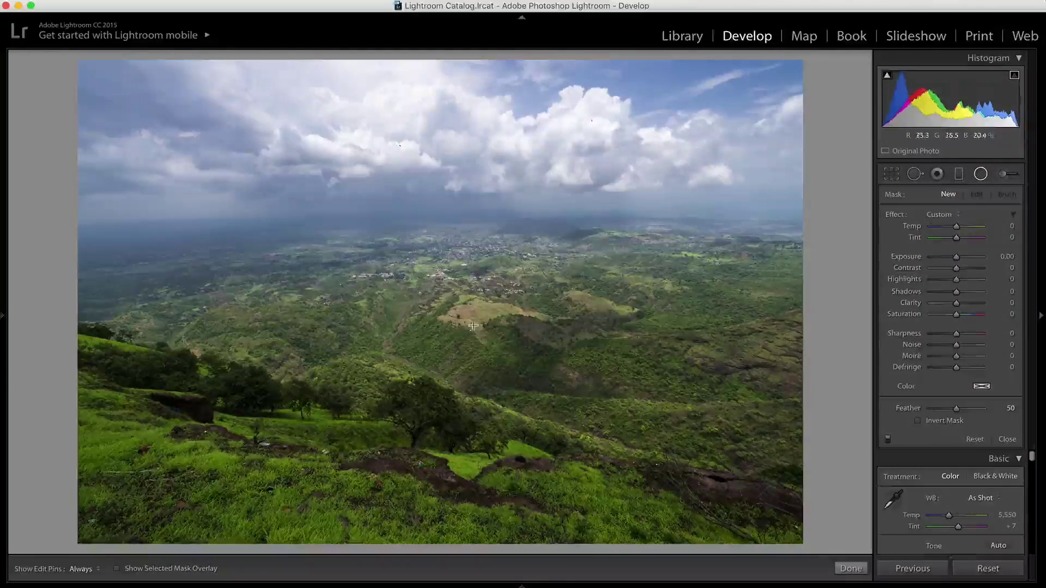
{"action": "left_click_drag", "start_coordinate": [473, 326], "coordinate": [507, 344]}
{"action": "left_click_drag", "start_coordinate": [565, 432], "coordinate": [600, 434]}
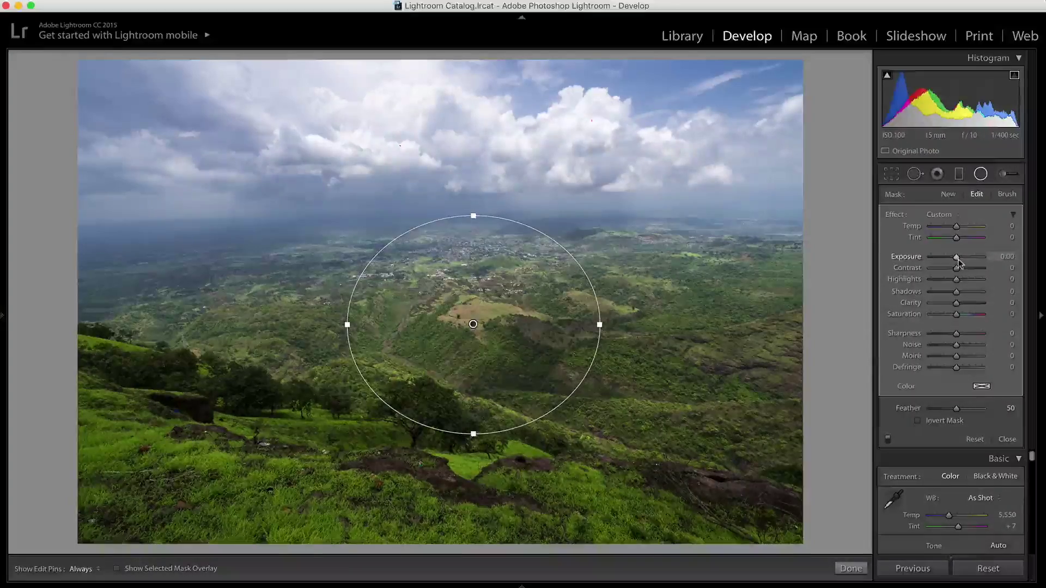
{"action": "left_click_drag", "start_coordinate": [956, 258], "coordinate": [961, 264]}
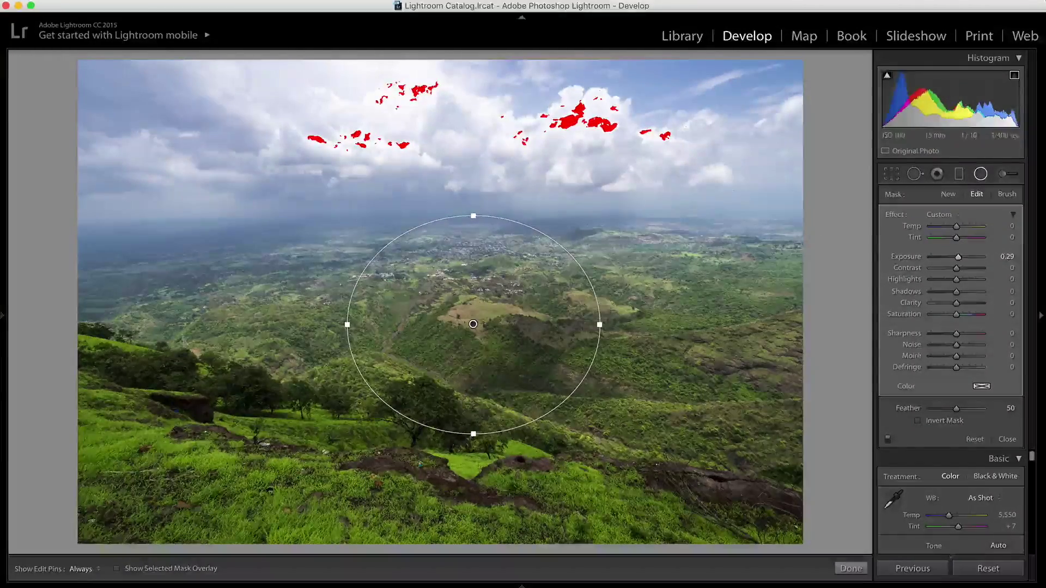
{"action": "left_click", "coordinate": [945, 421]}
{"action": "left_click_drag", "start_coordinate": [956, 409], "coordinate": [1019, 399]}
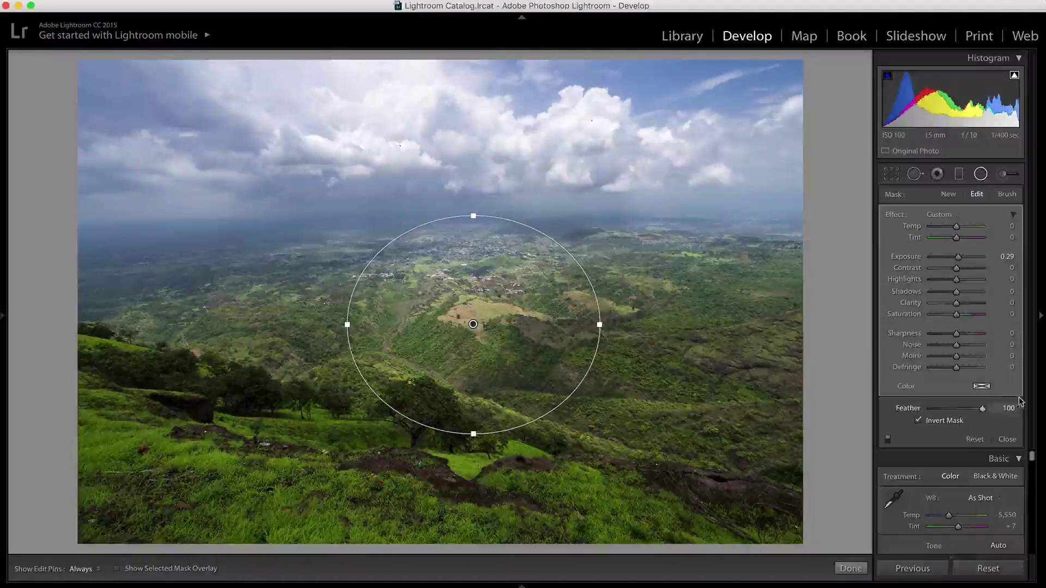
Flatten the radial filter and duplicate it over the left hills and right-hand valley, then compare.
{"action": "right_click", "coordinate": [473, 325]}
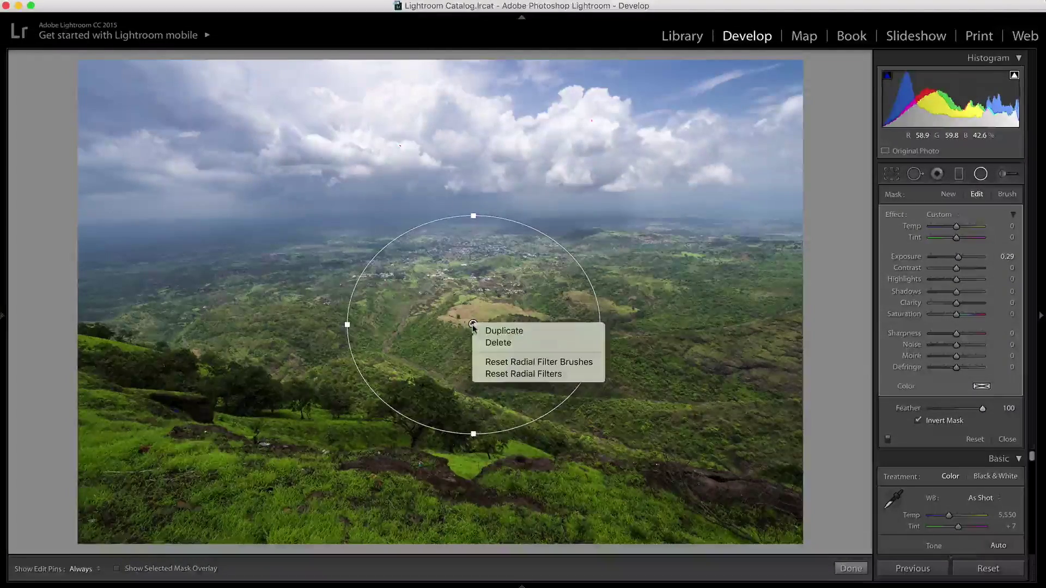
{"action": "left_click_drag", "start_coordinate": [474, 216], "coordinate": [474, 252]}
{"action": "left_click", "coordinate": [487, 337]}
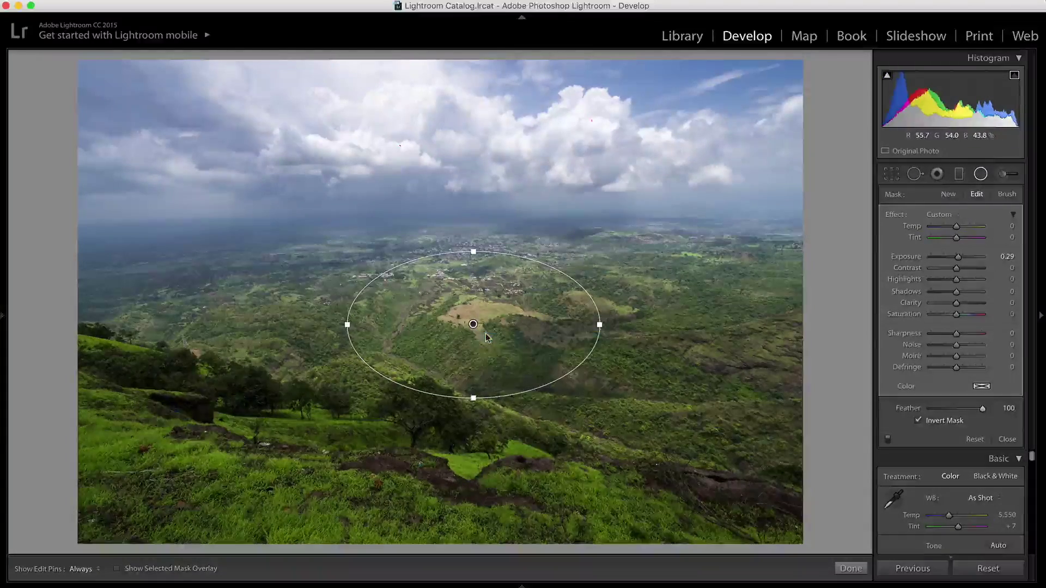
{"action": "left_click_drag", "start_coordinate": [473, 324], "coordinate": [668, 273]}
{"action": "right_click", "coordinate": [232, 290]}
{"action": "left_click", "coordinate": [235, 294]}
{"action": "left_click_drag", "start_coordinate": [668, 200], "coordinate": [668, 216]}
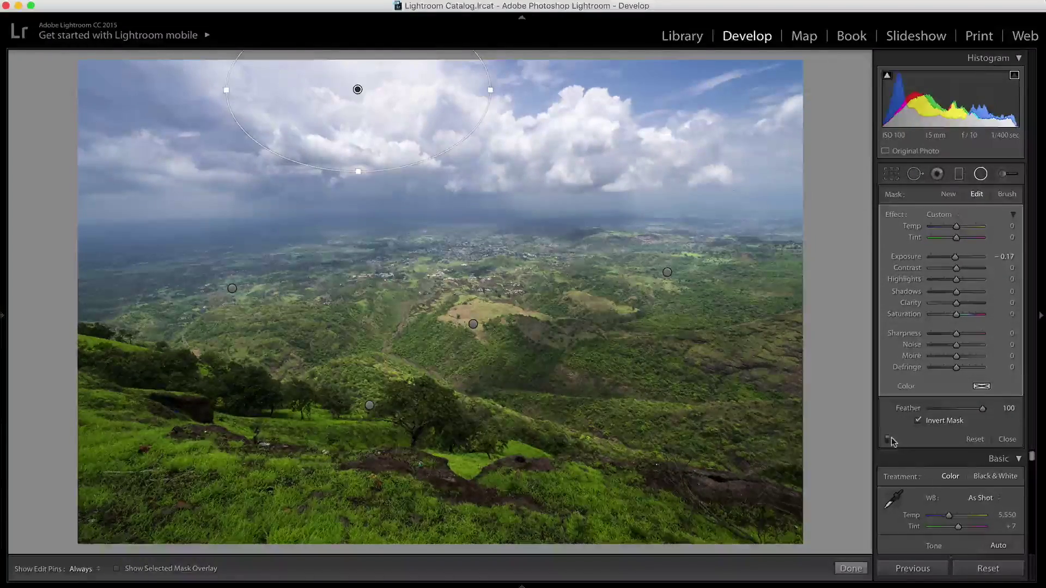
{"action": "left_click", "coordinate": [888, 439]}
{"action": "left_click", "coordinate": [888, 439]}
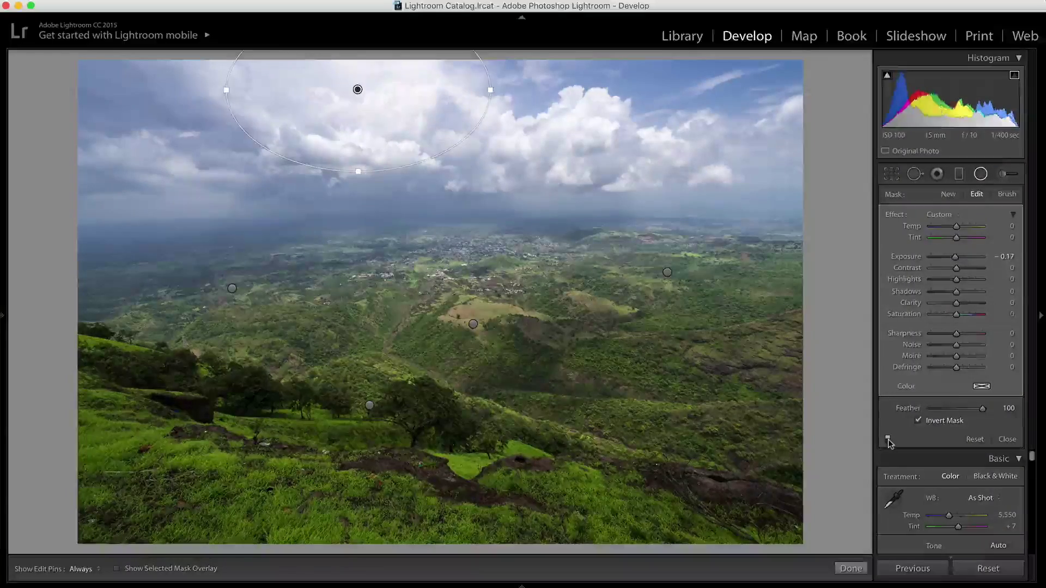
{"action": "left_click", "coordinate": [1007, 440]}
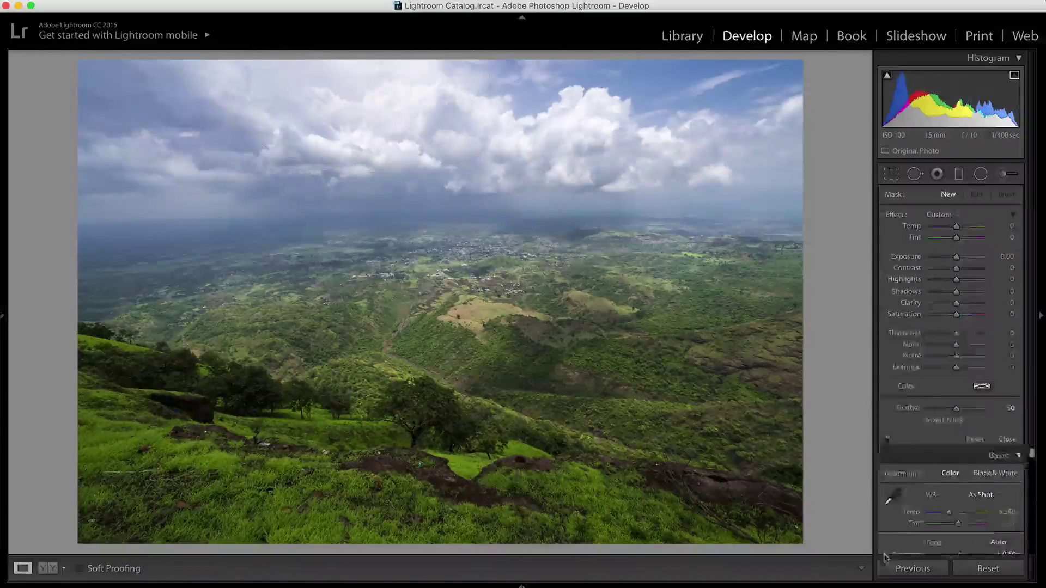
Add −0.15 exposure graduated filters rising from the bottom grass and descending from the sky's top.
{"action": "left_click", "coordinate": [959, 175]}
{"action": "mouse_move", "coordinate": [474, 582]}
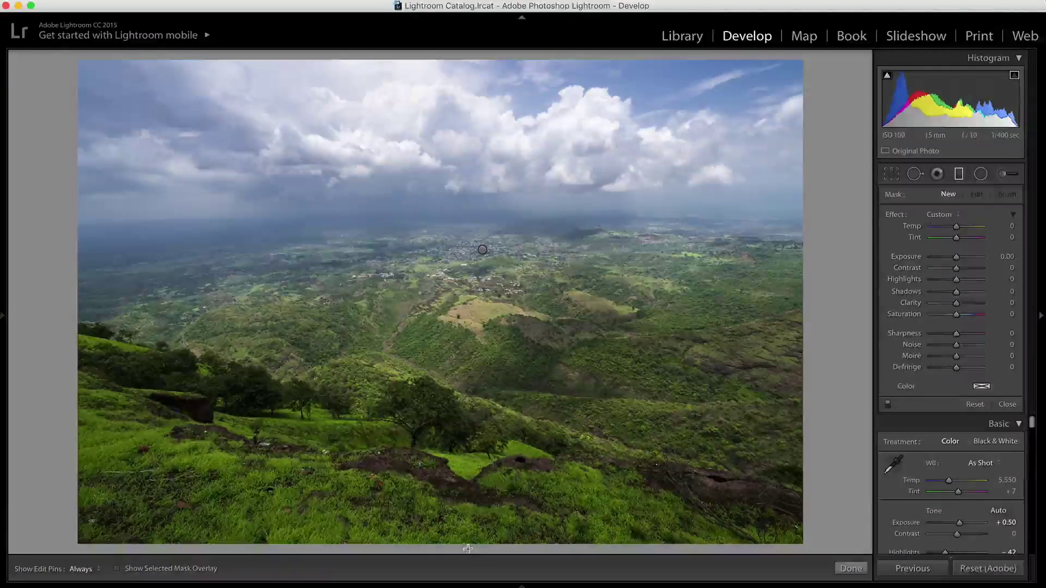
{"action": "left_click_drag", "start_coordinate": [468, 549], "coordinate": [468, 400]}
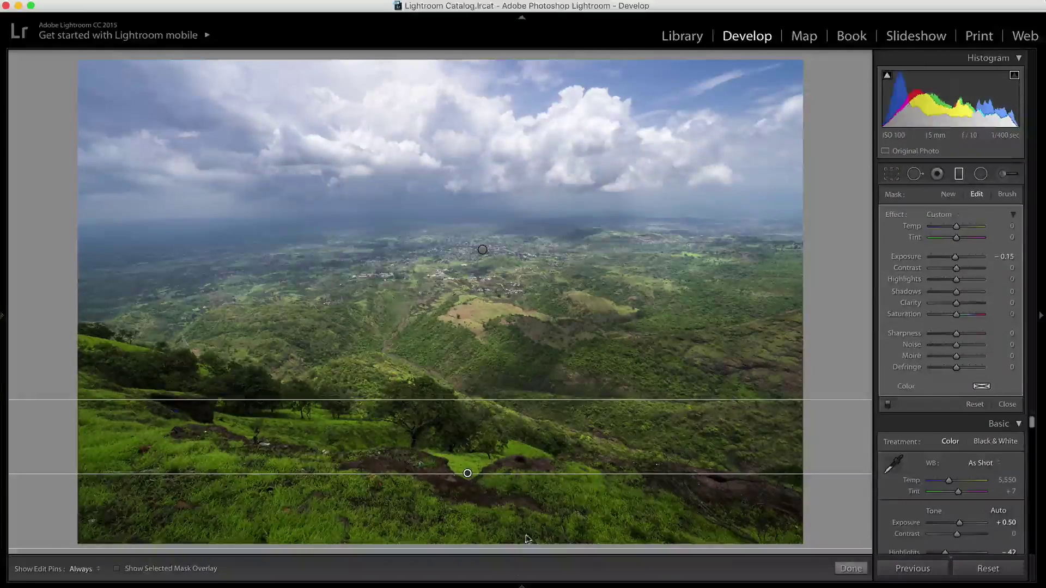
{"action": "key", "text": "shift"}
{"action": "left_click_drag", "start_coordinate": [478, 55], "coordinate": [479, 122]}
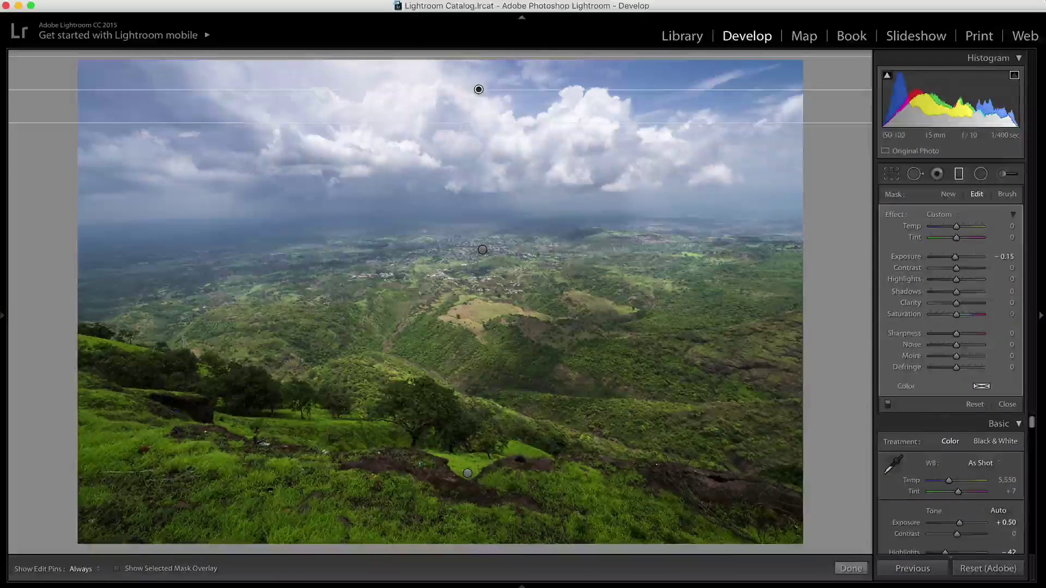
{"action": "key", "text": "m"}
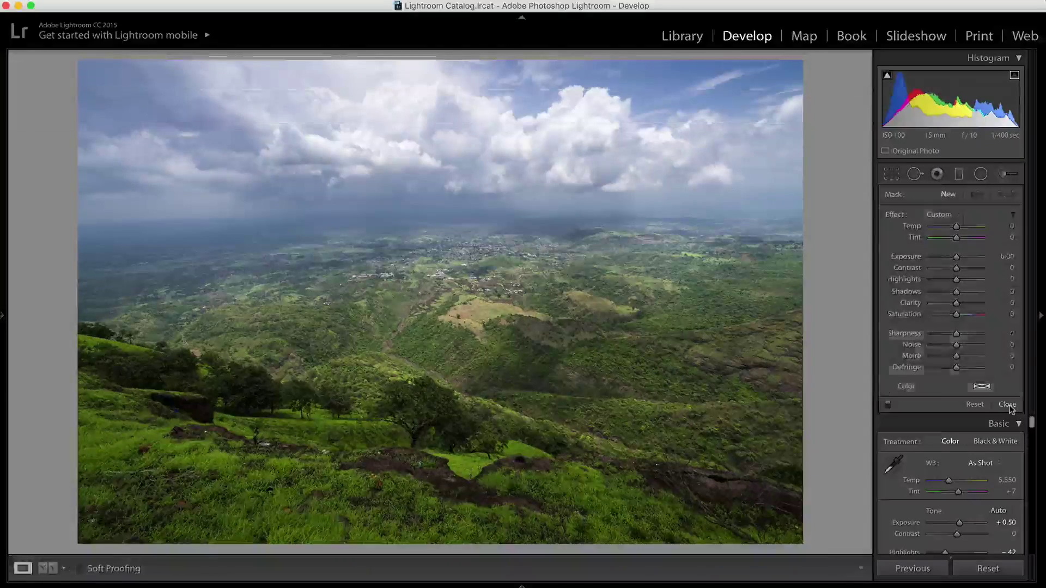